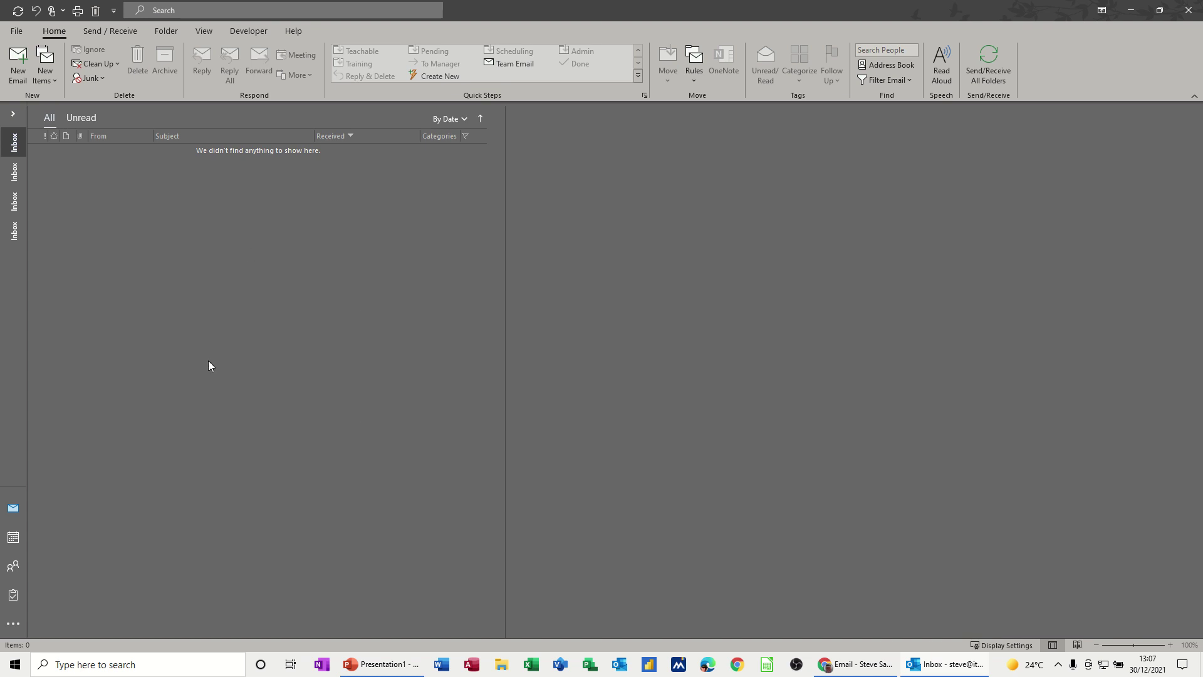
Write a new email to a Recent People contact with subject 'Test' and body 'Hi'.
left_click(17, 55)
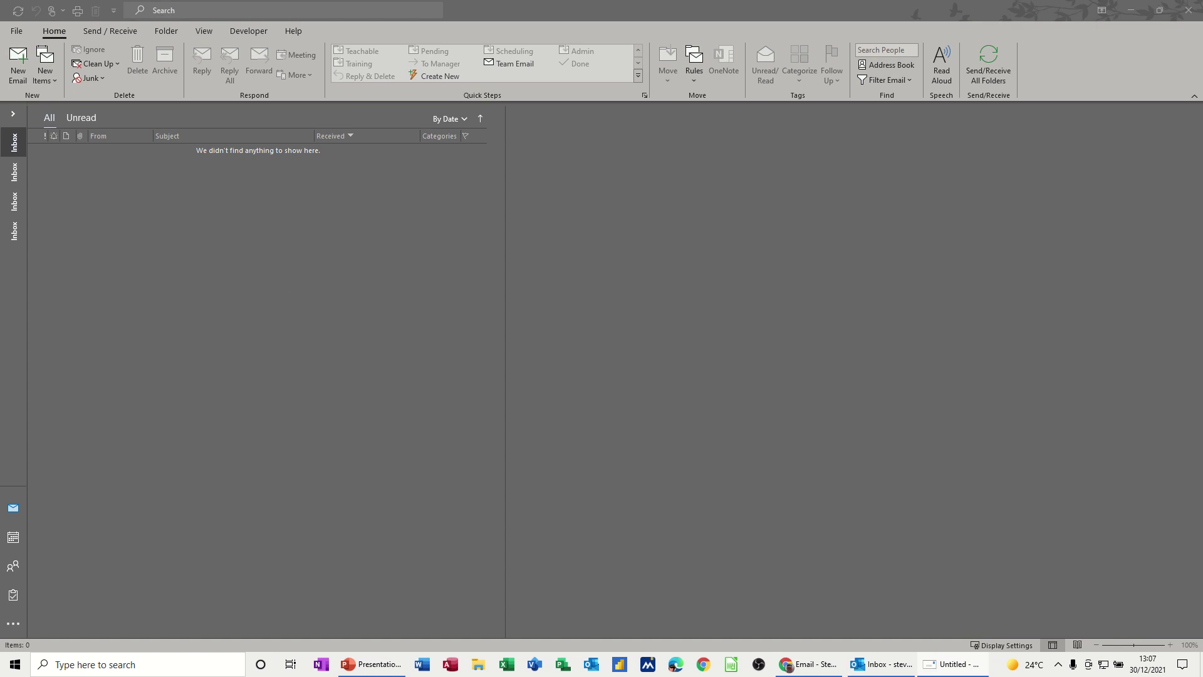
left_click_drag(877, 38, 500, 55)
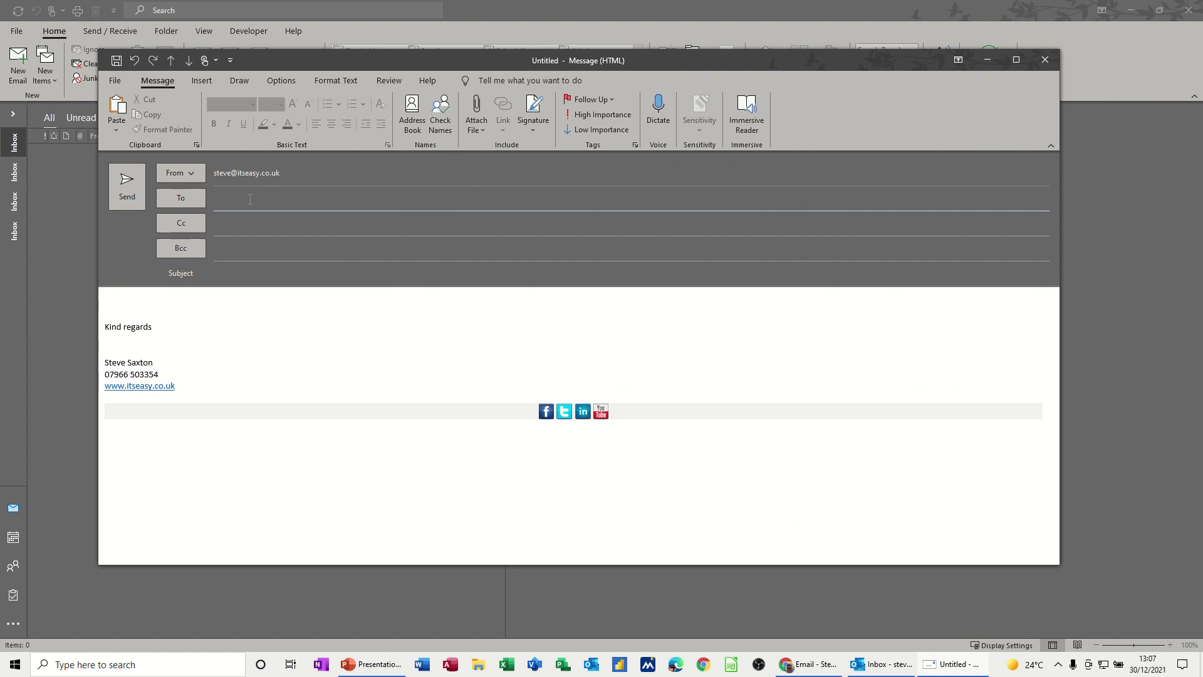
type("S")
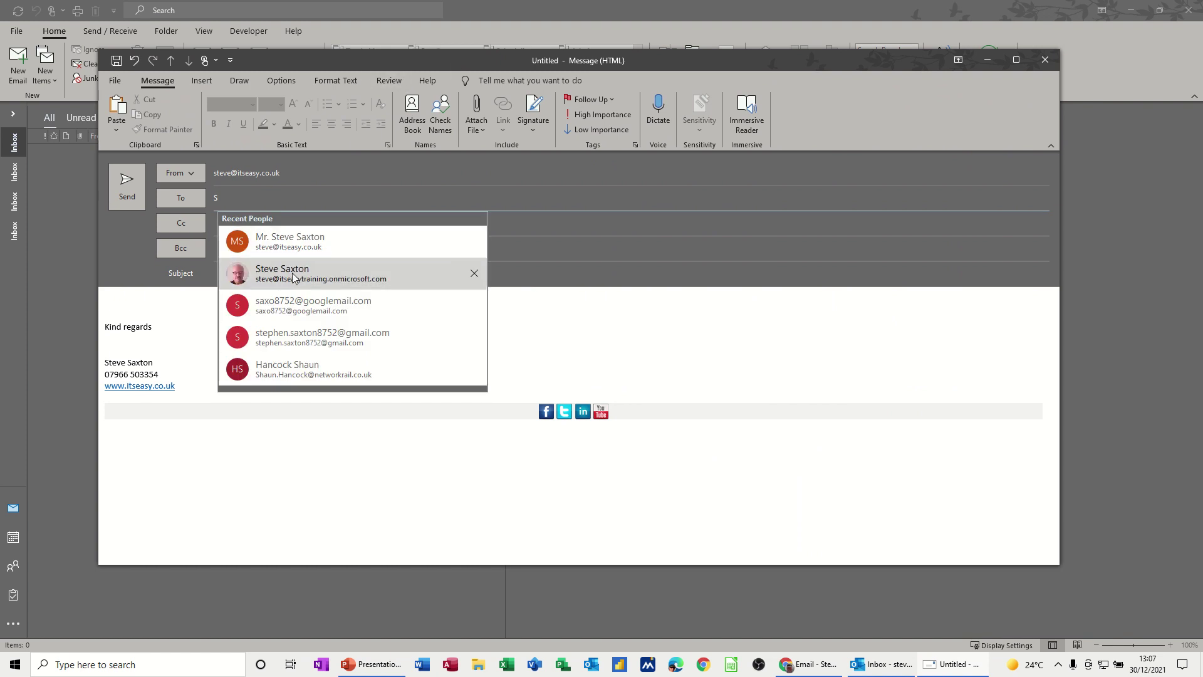
left_click(293, 273)
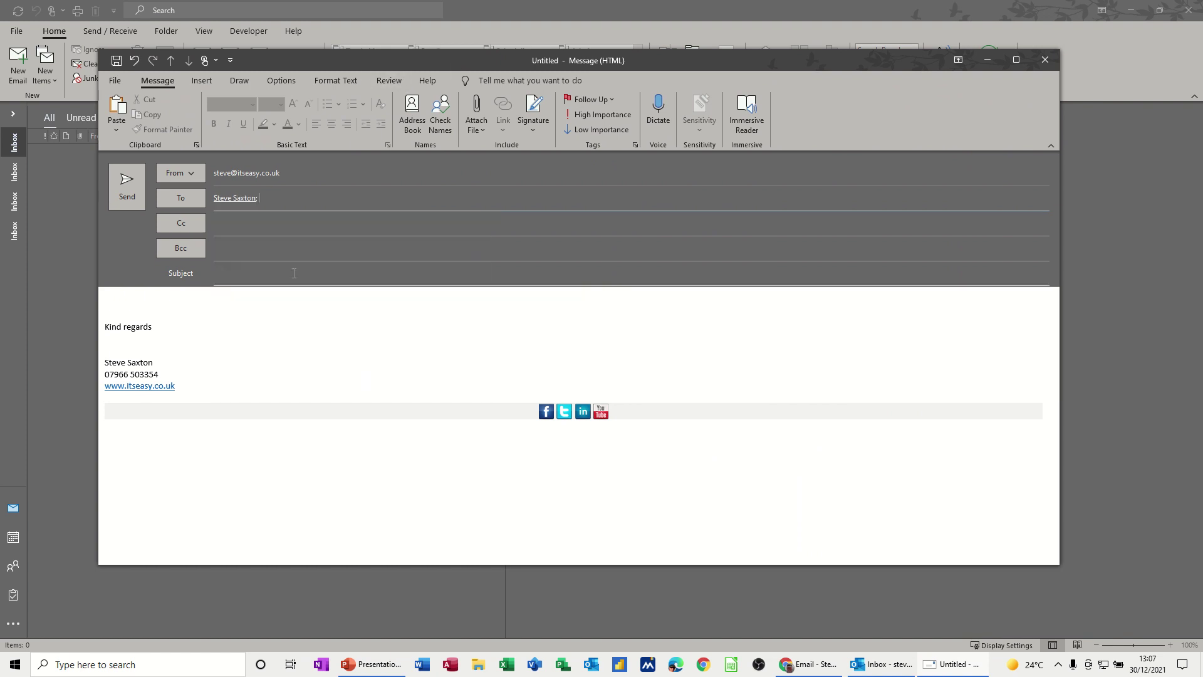
left_click(249, 273)
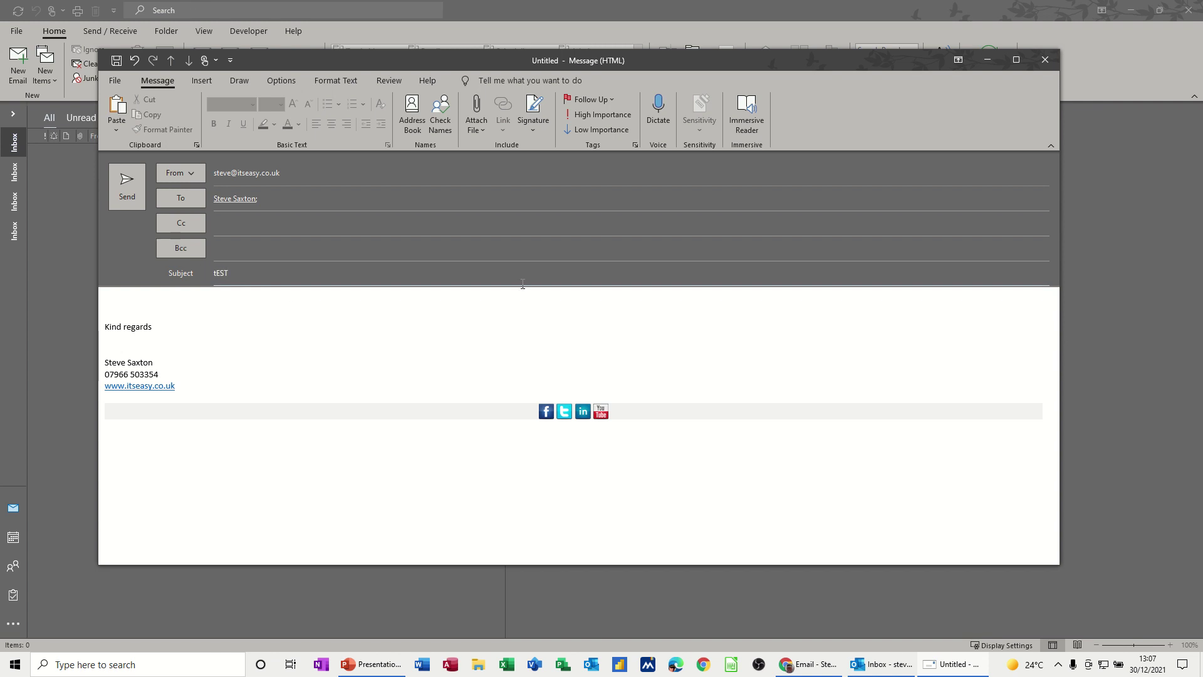
key("BackSpace")
key("BackSpace")
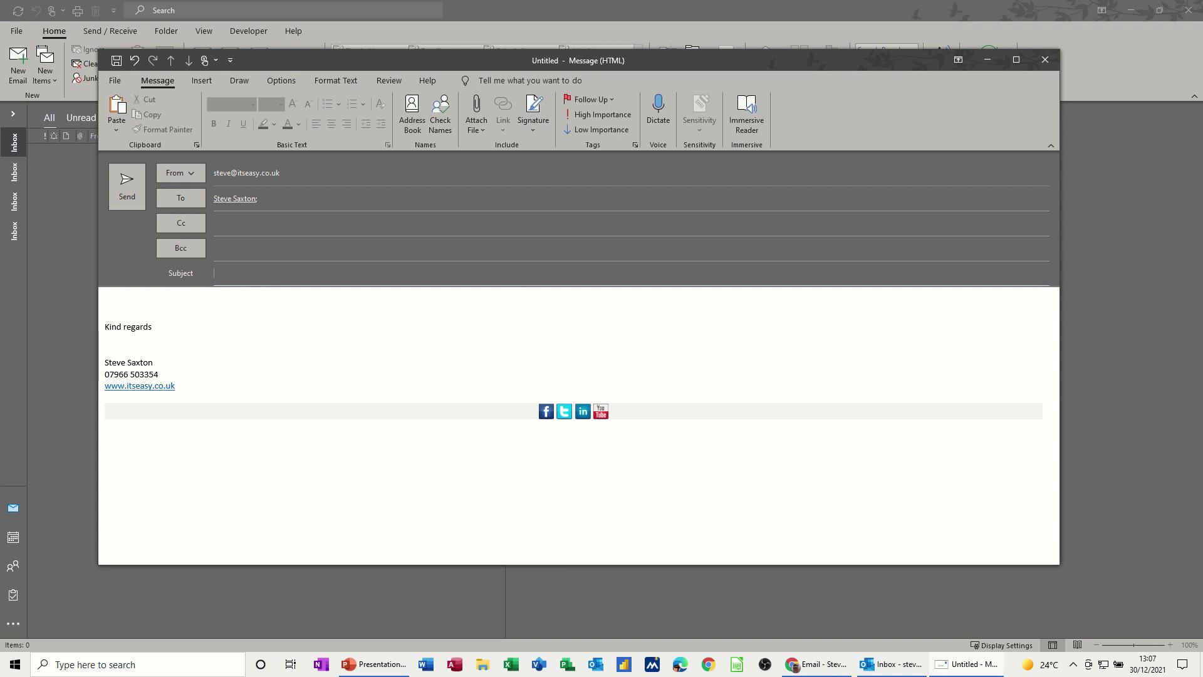
left_click(143, 296)
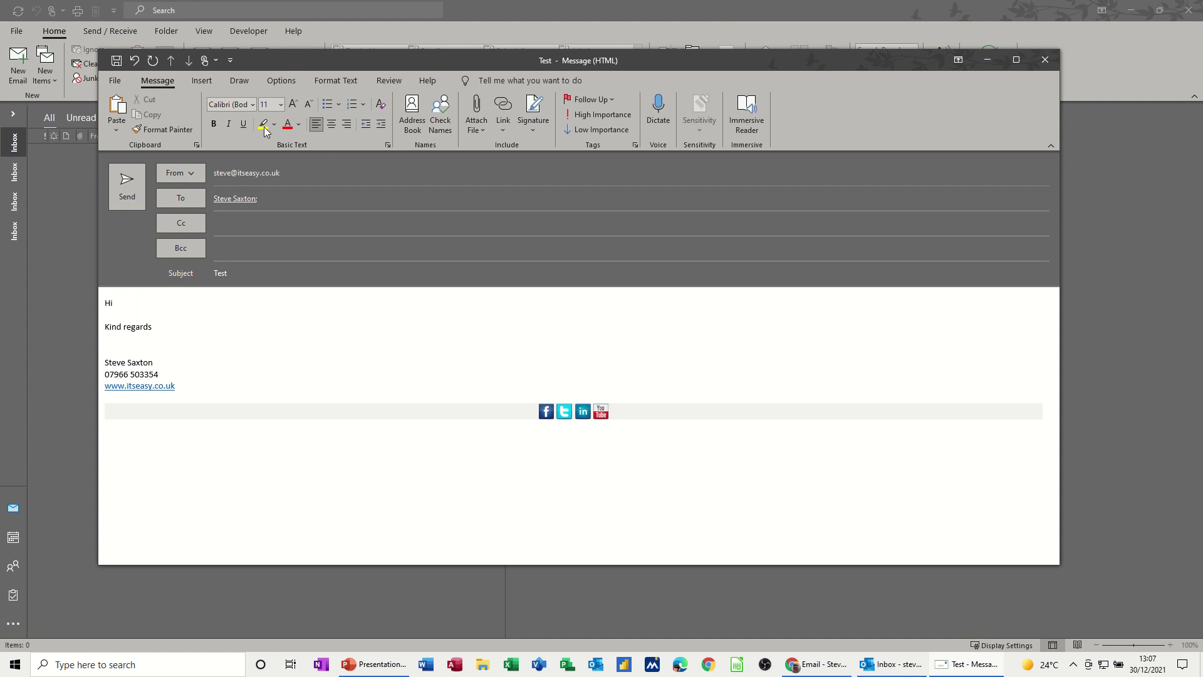
Set Delay Delivery so the email is not delivered before 04/01/2022 at 12:00.
left_click(282, 82)
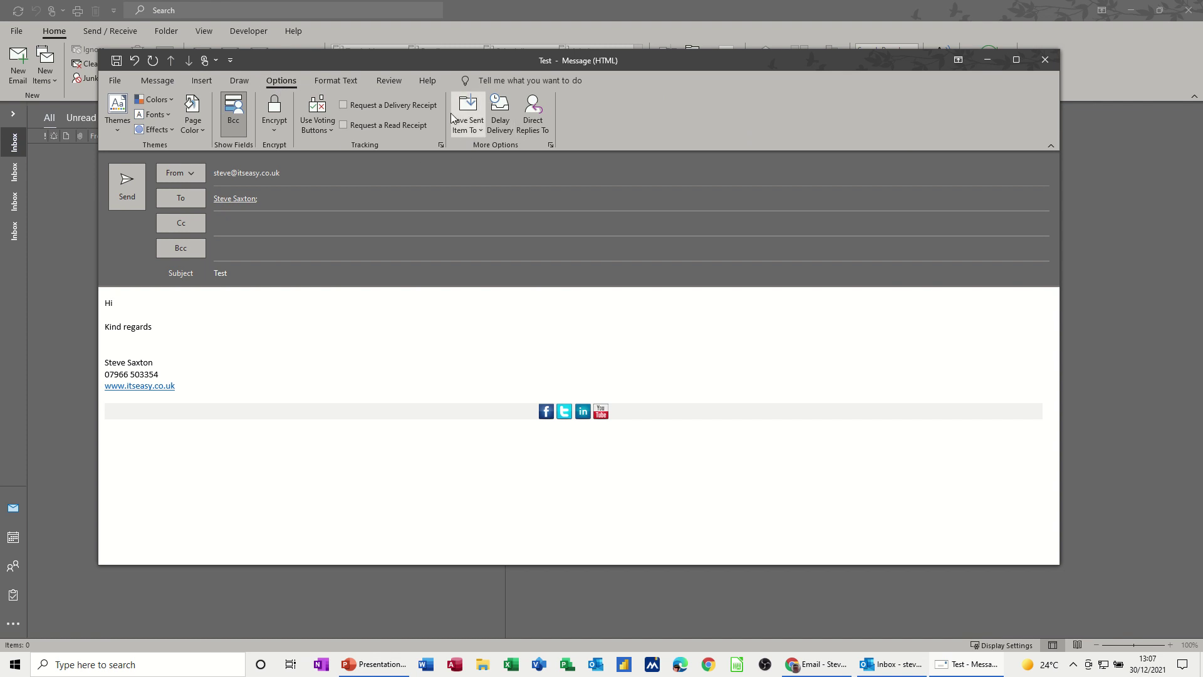
left_click(505, 113)
left_click(505, 113)
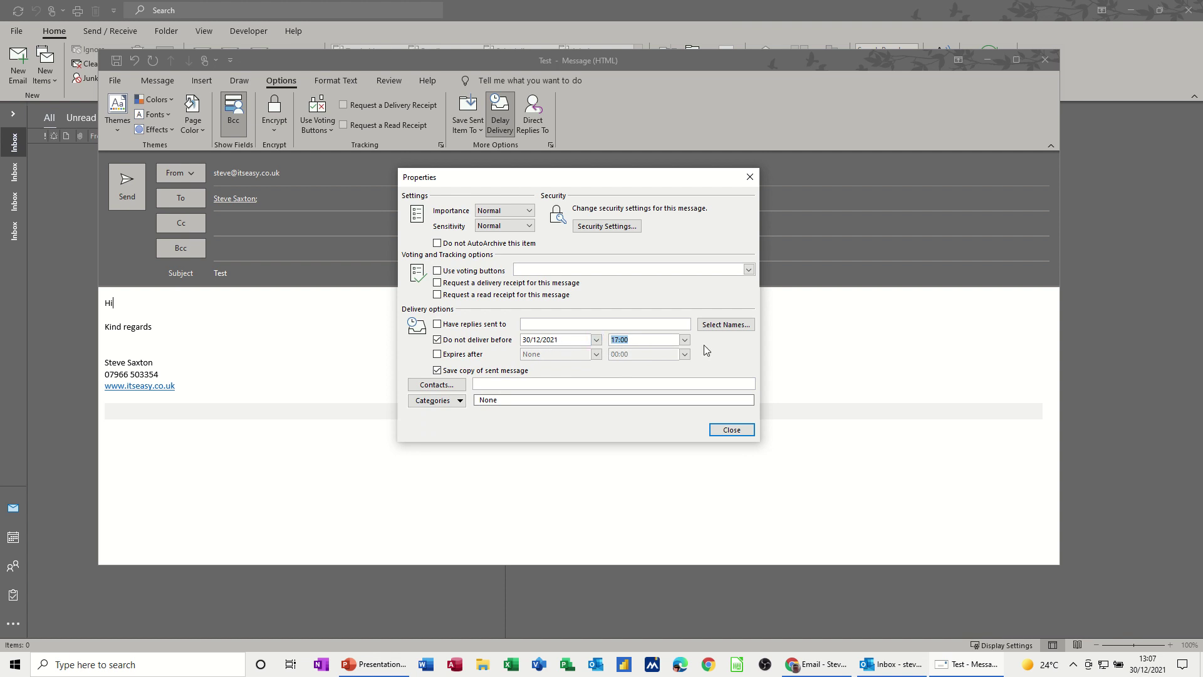
left_click(596, 342)
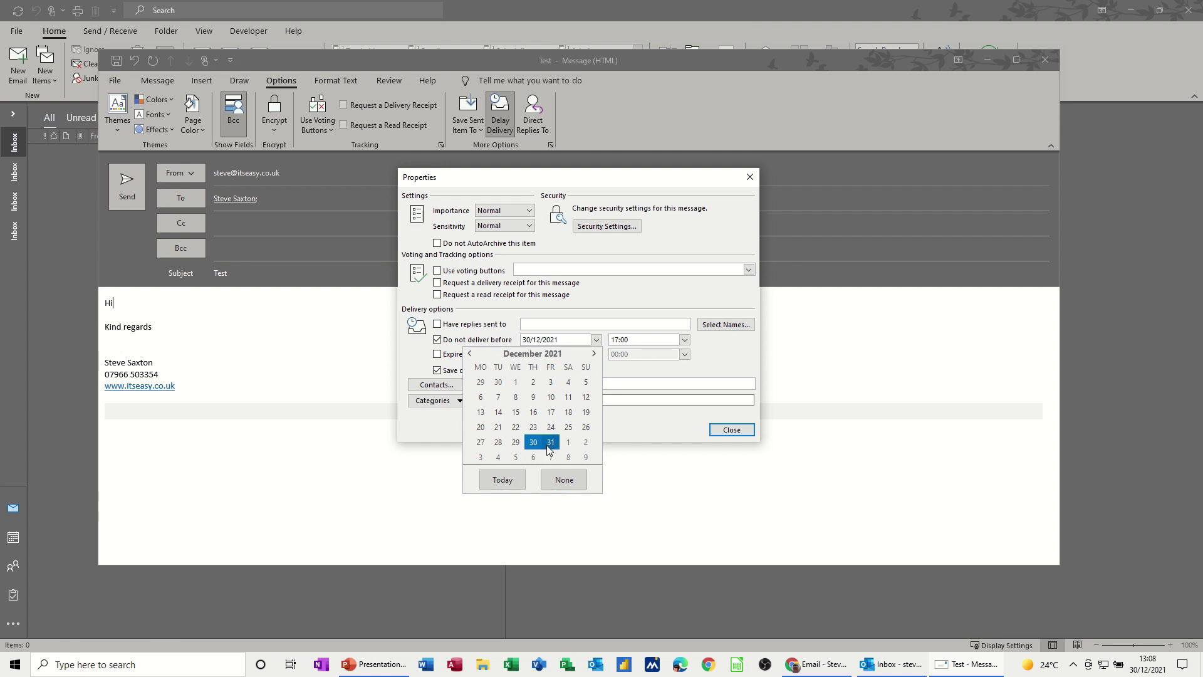
left_click(498, 457)
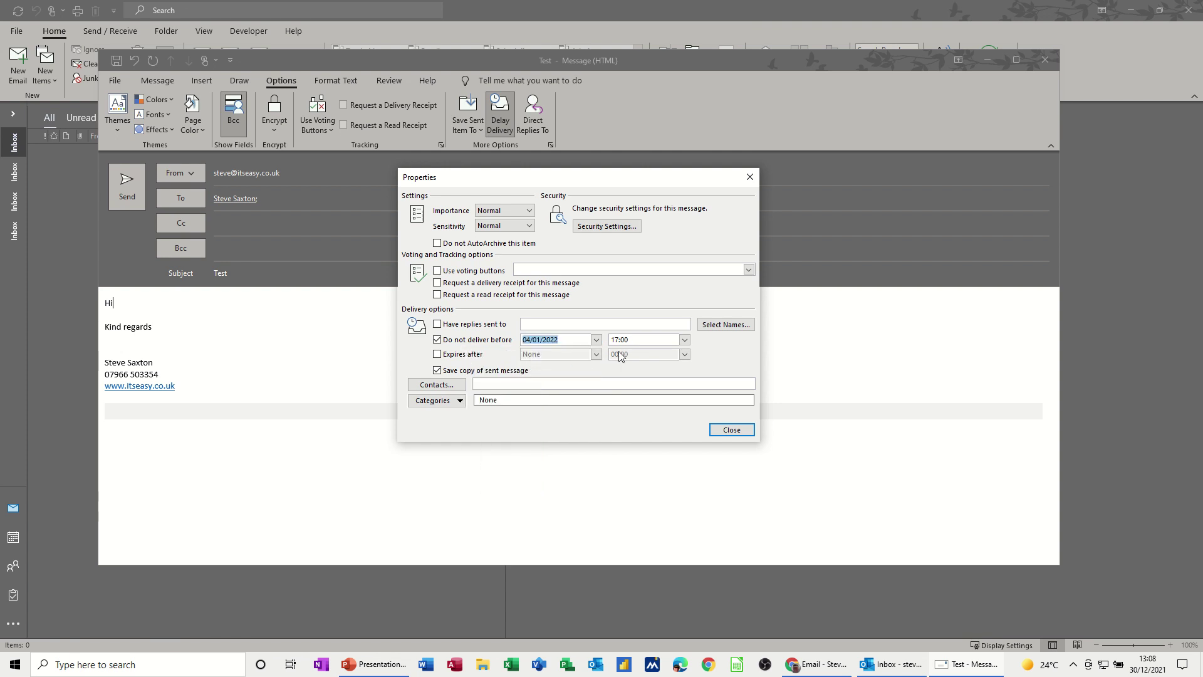
left_click(685, 340)
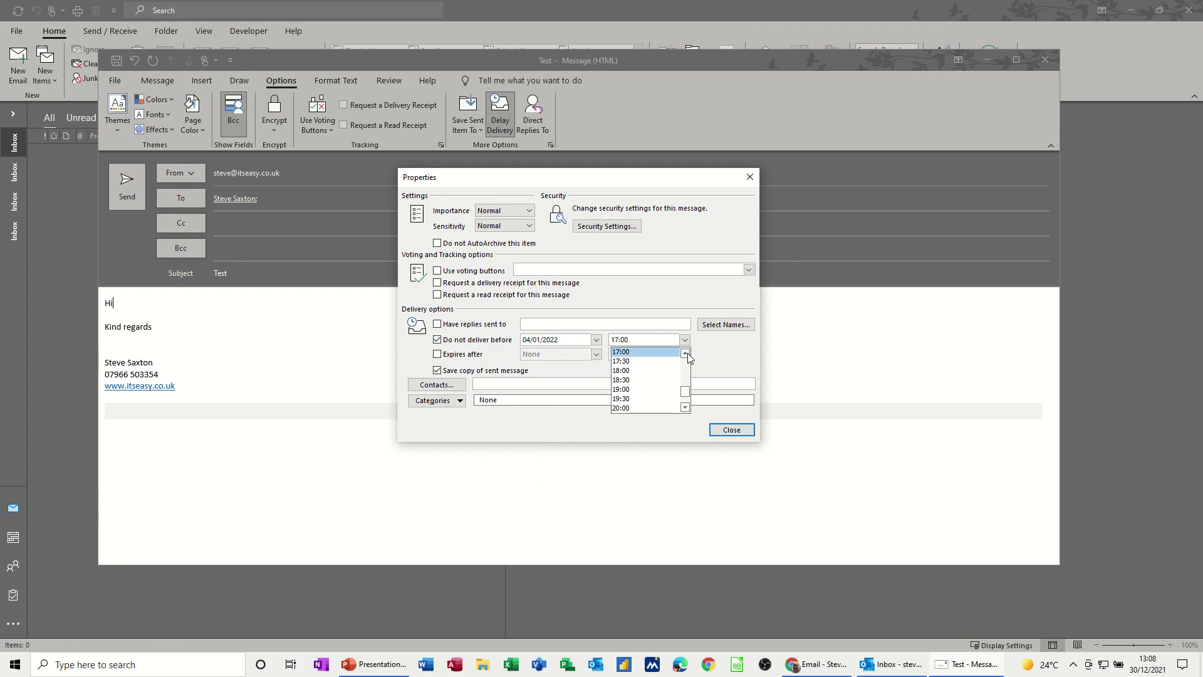
left_click_drag(685, 354, 685, 354)
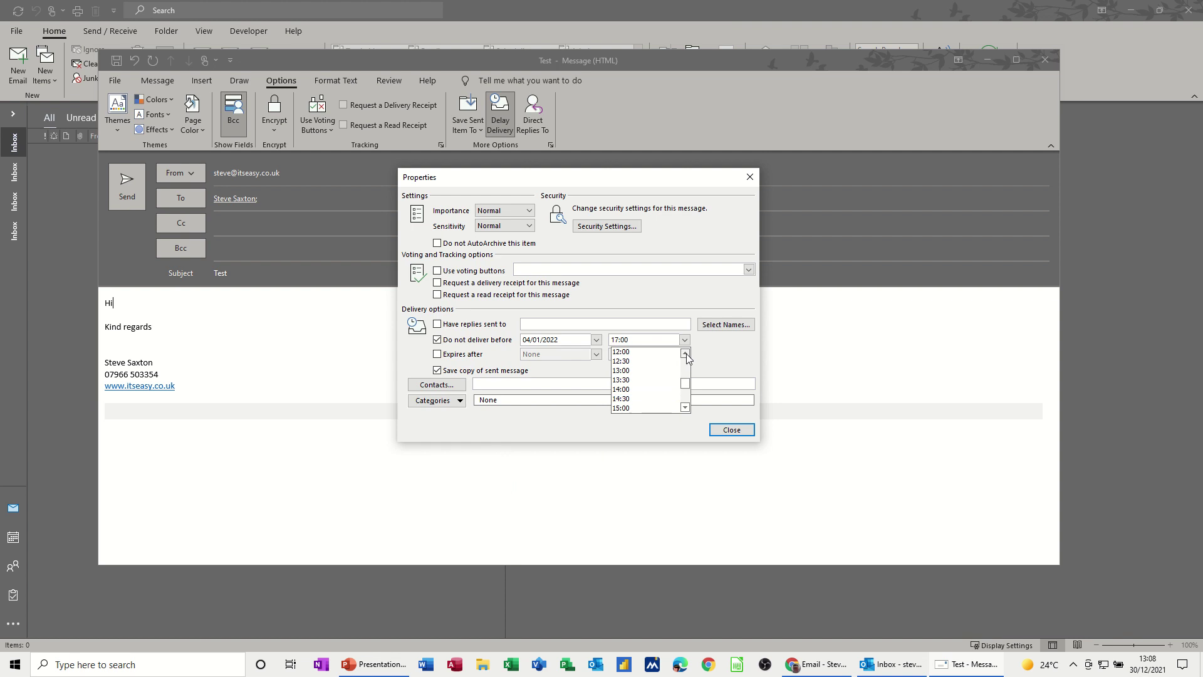
left_click(630, 352)
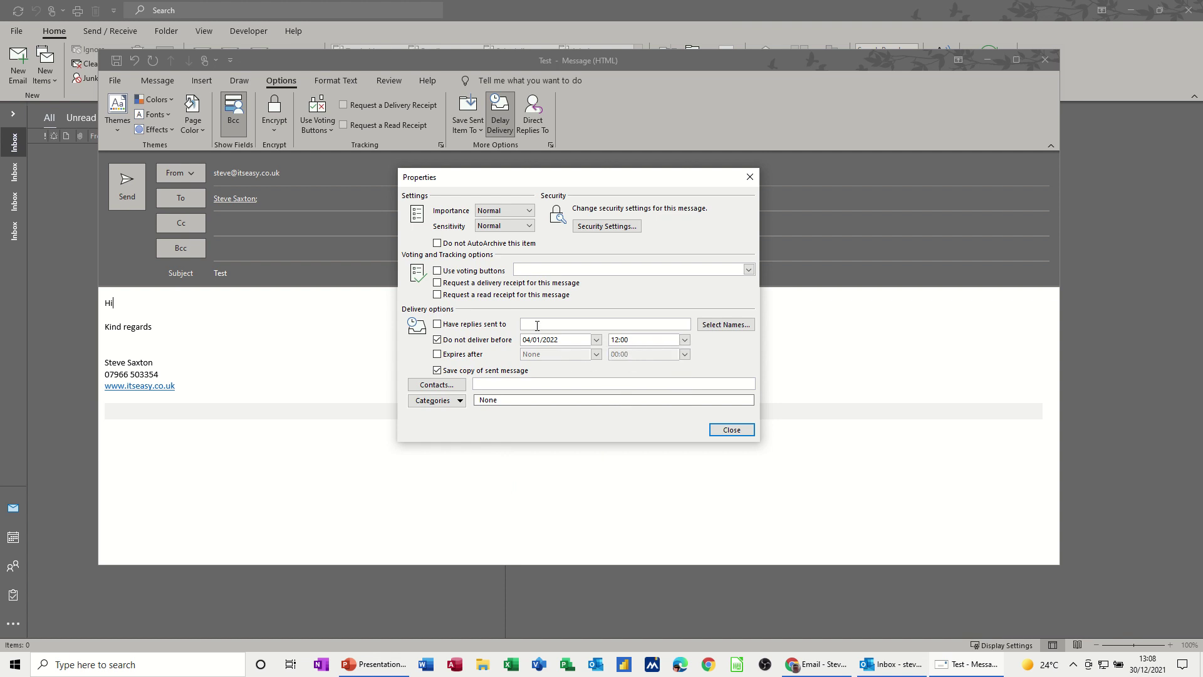
left_click(729, 432)
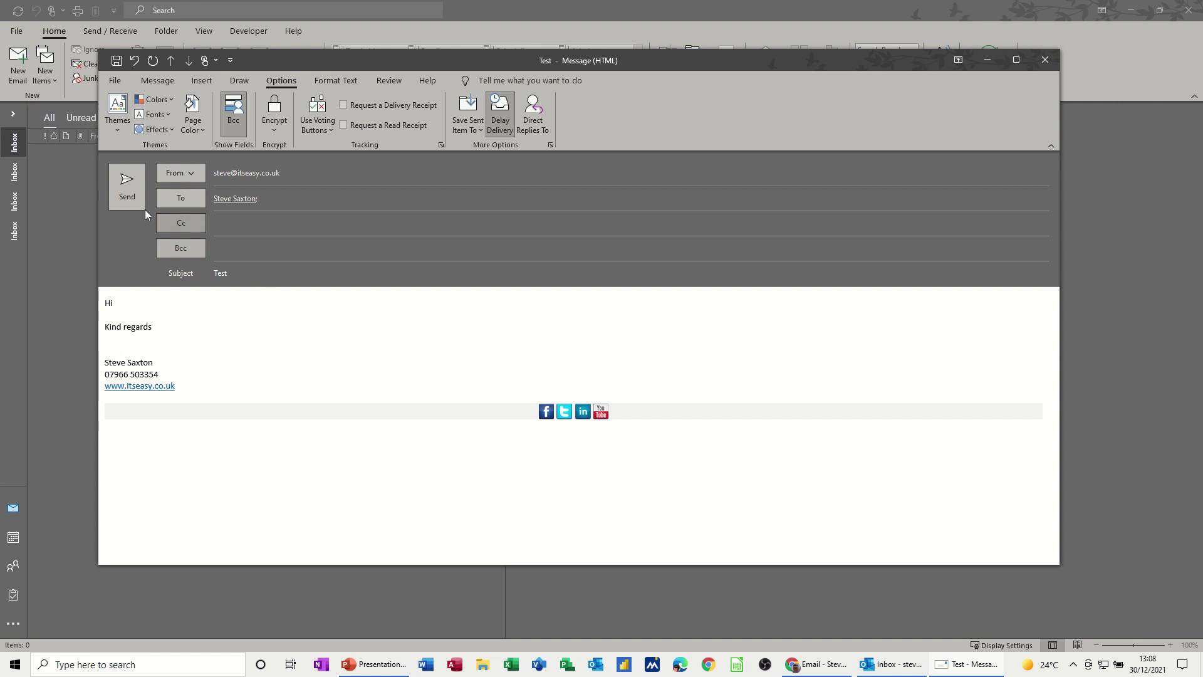
Send the delayed Test email and view it queued in the Outbox folder.
left_click(128, 188)
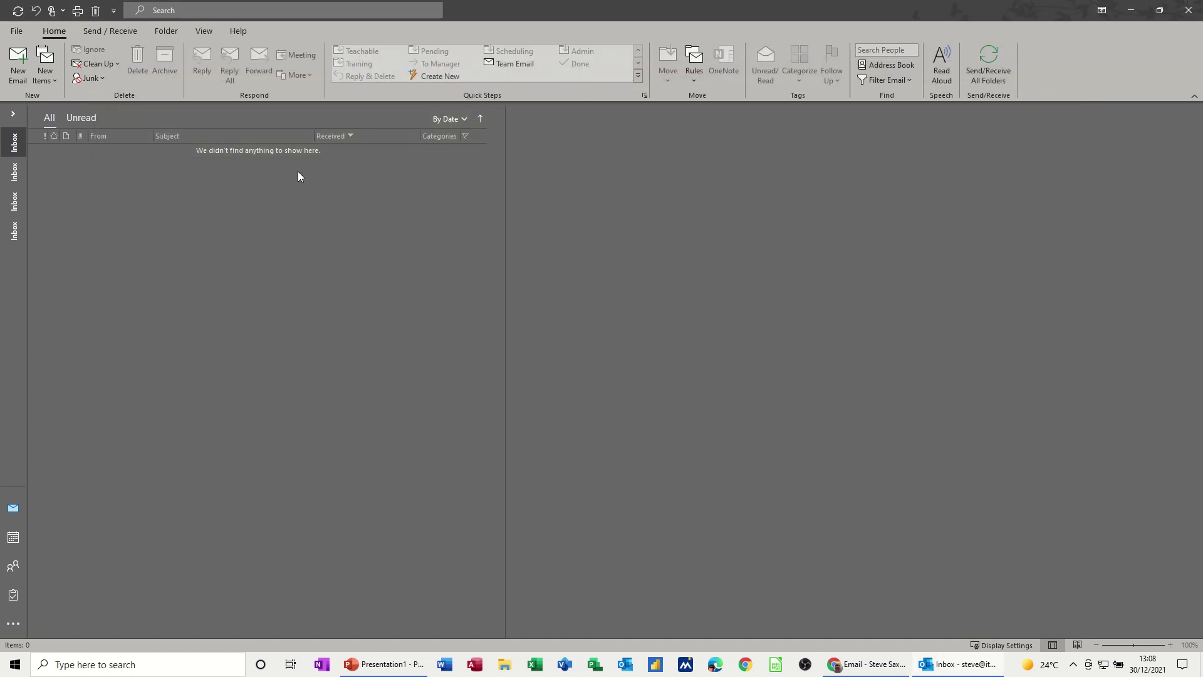
left_click(13, 115)
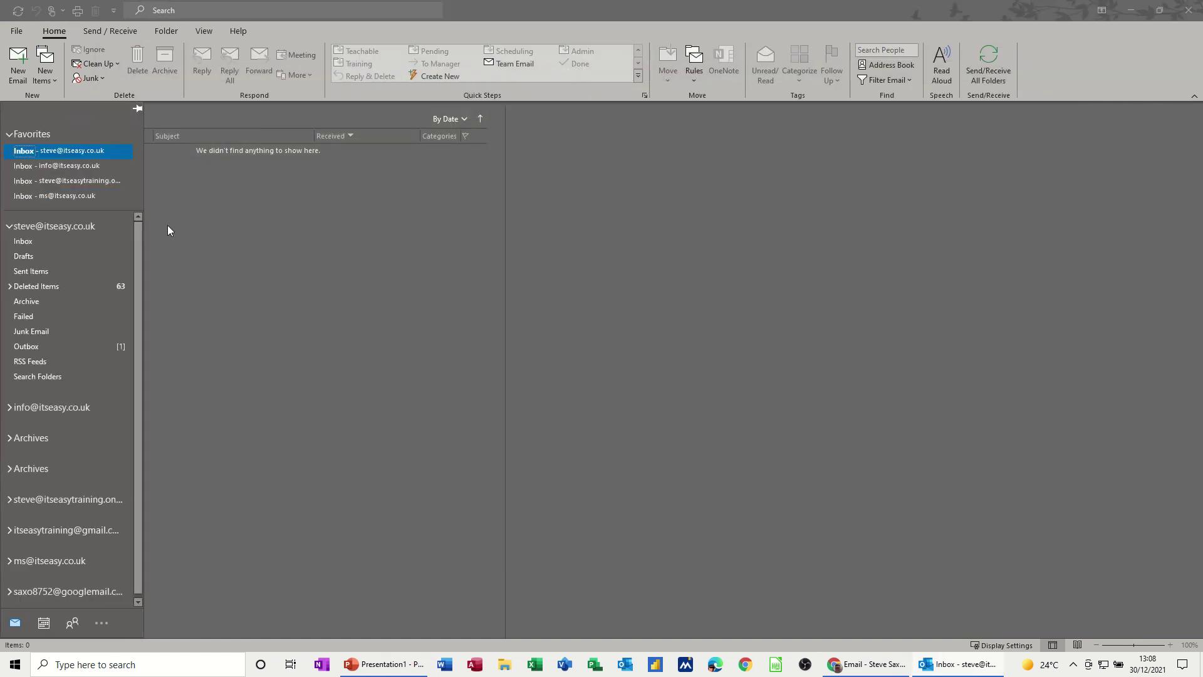
left_click(31, 349)
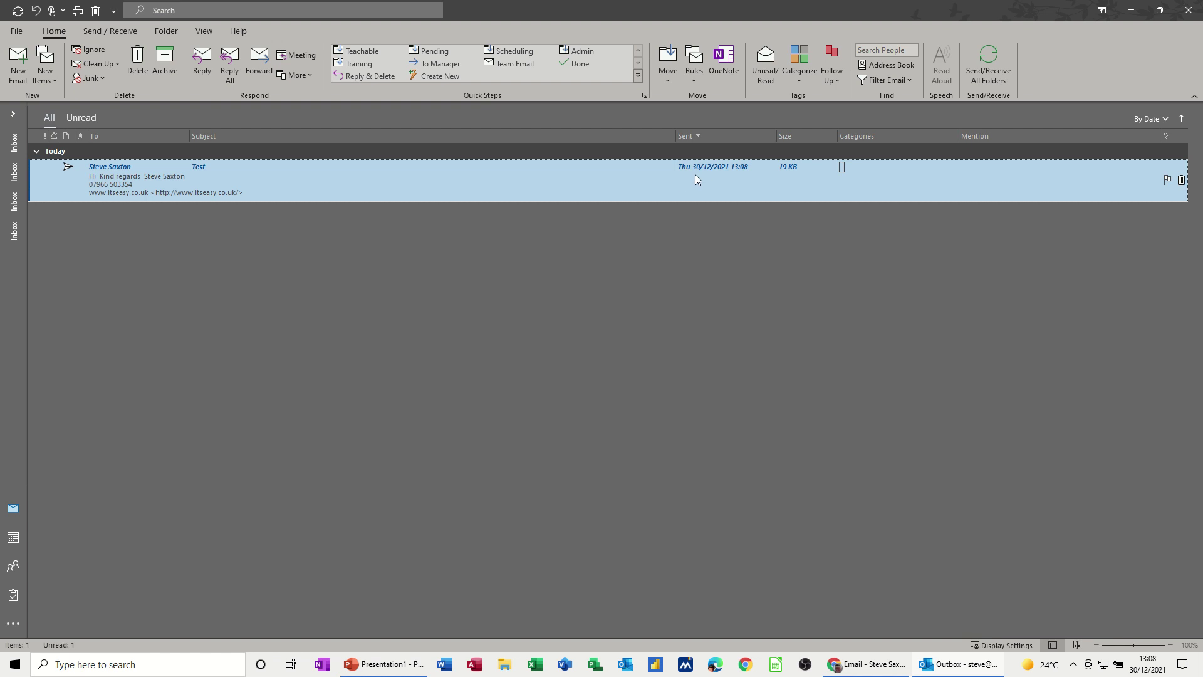
Reopen the queued Test email, check its delay-delivery settings, and close it without saving.
double_click(138, 178)
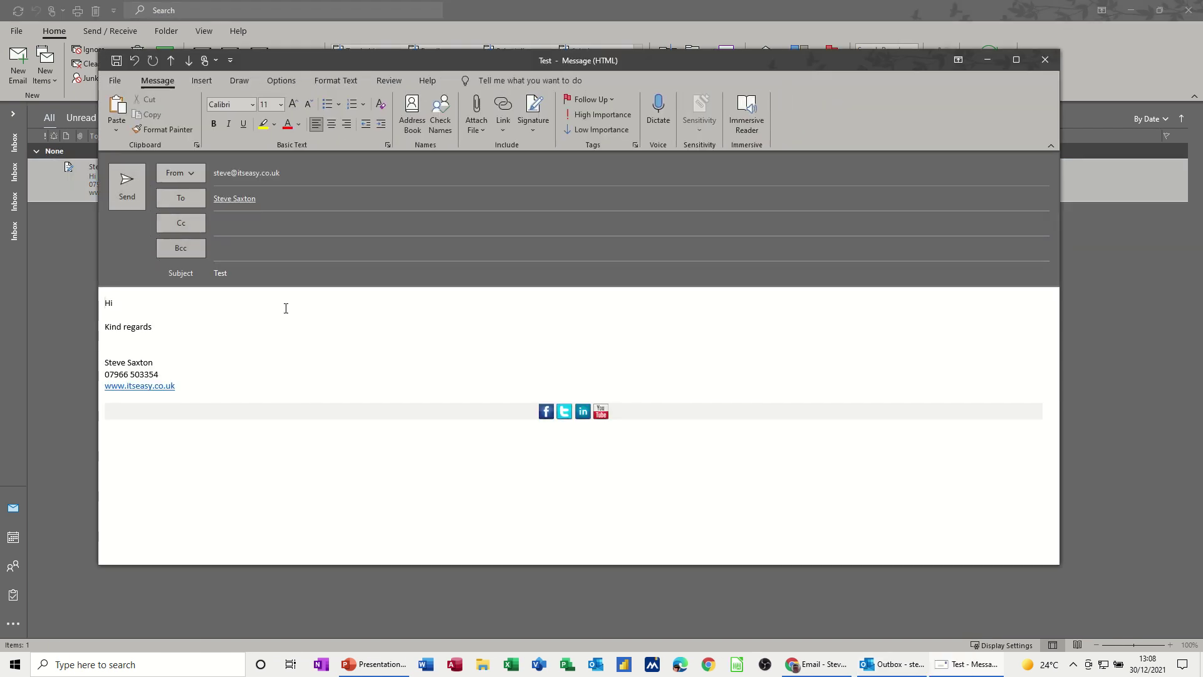
left_click(275, 82)
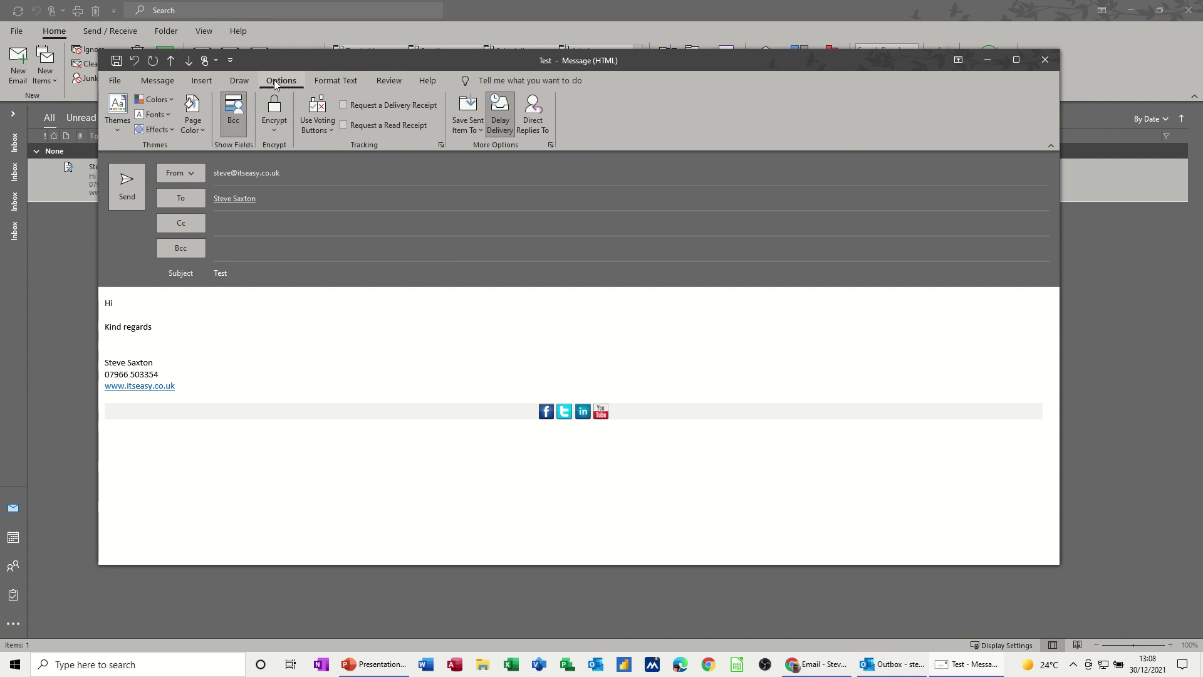
left_click(500, 119)
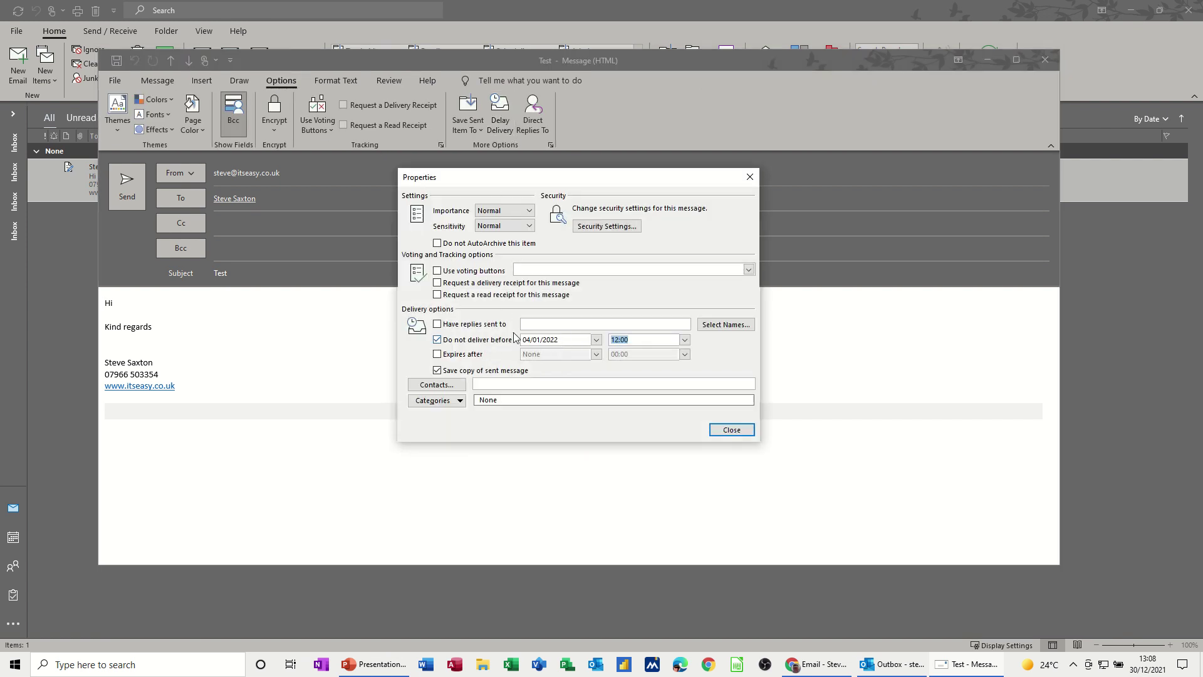
left_click(741, 433)
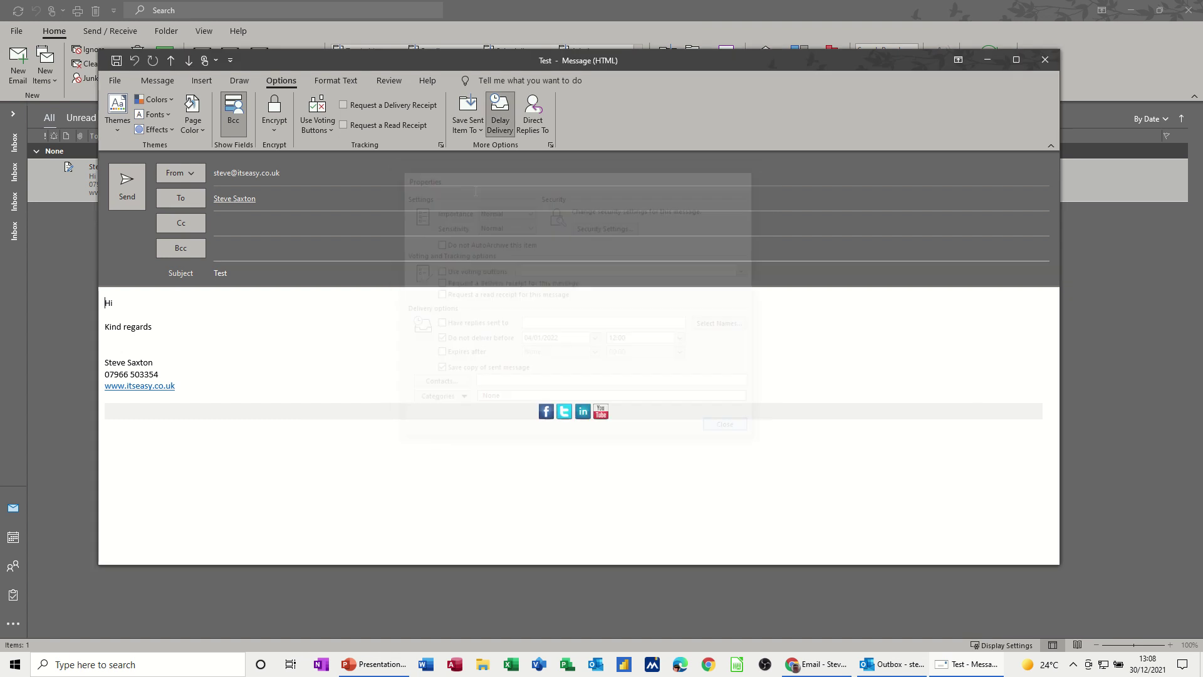
left_click(1043, 61)
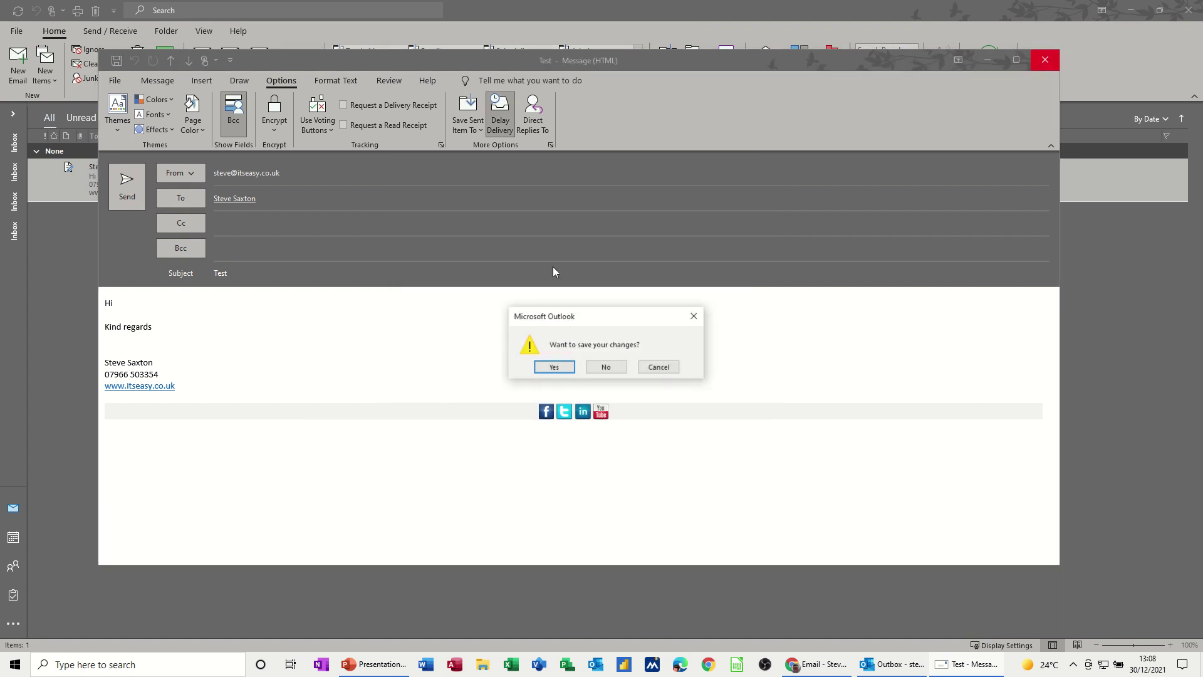
left_click(603, 368)
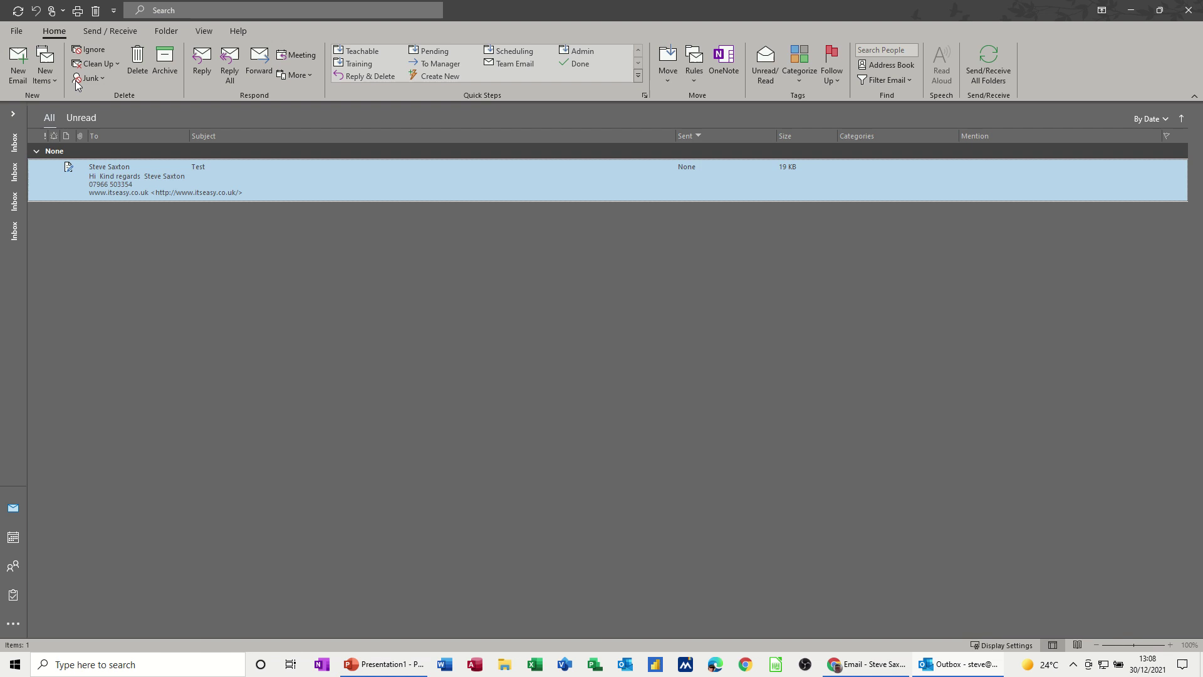
Check the Options ribbon on a new blank email, then close it unsent.
left_click(17, 65)
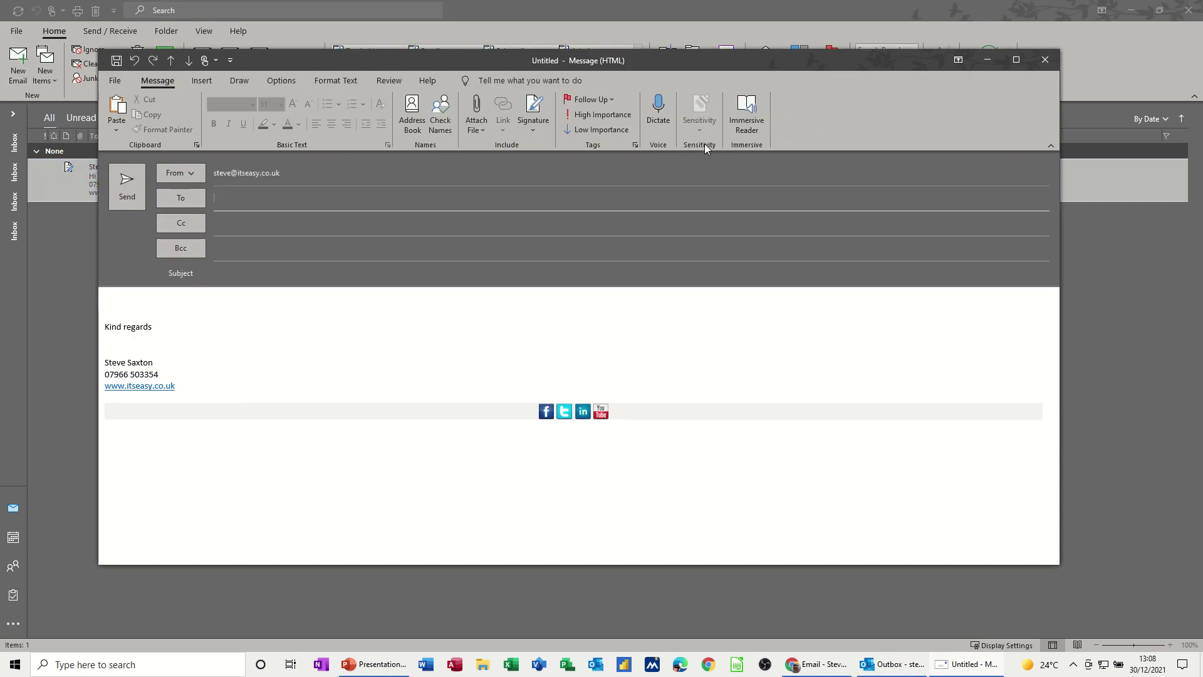
left_click(276, 80)
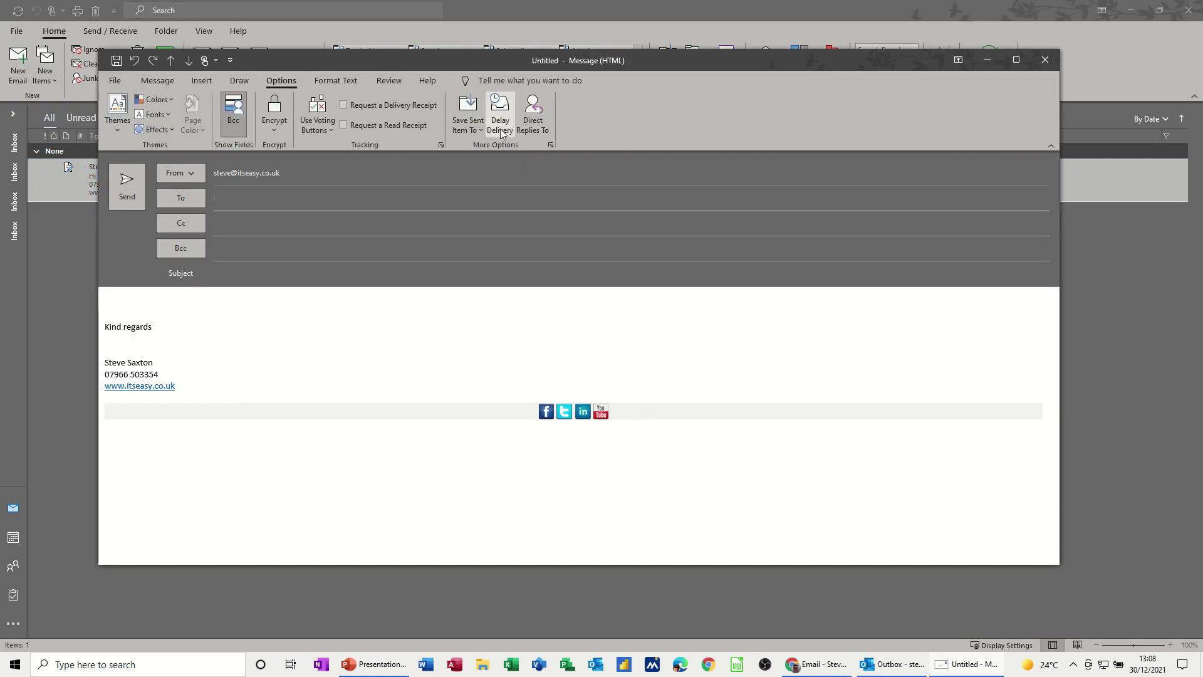
left_click(1043, 60)
In Outlook on the web, address a new email to your own contact with subject 'test'.
left_click(948, 669)
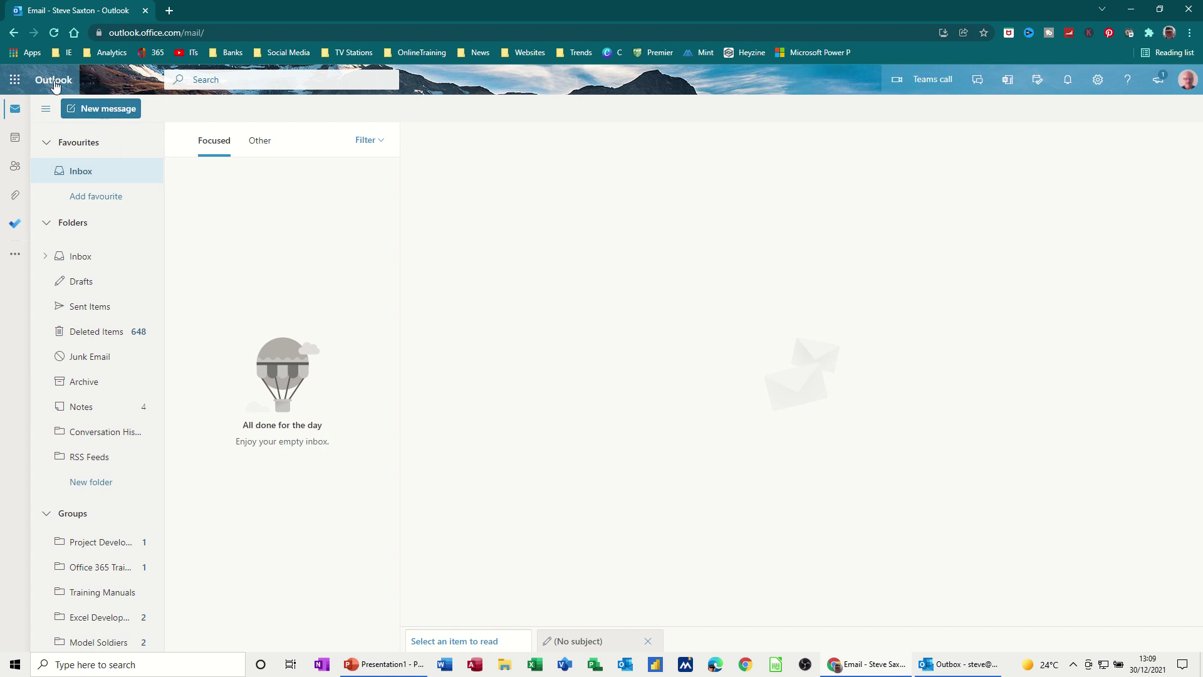
left_click(107, 111)
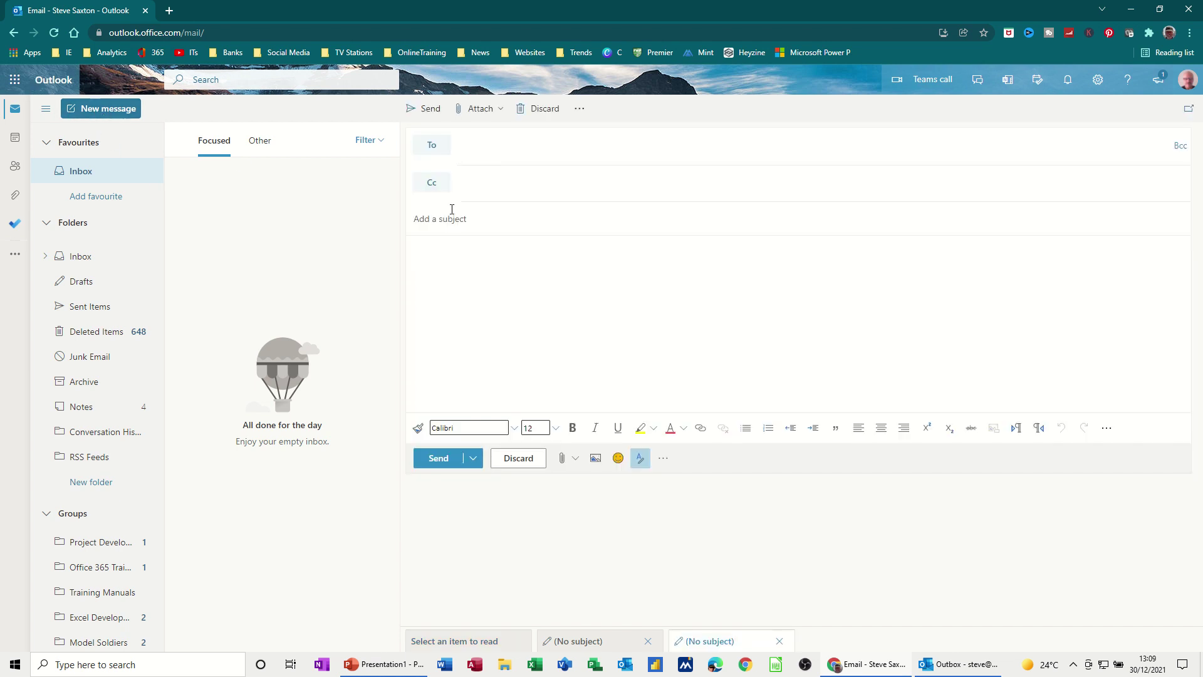
type("steve")
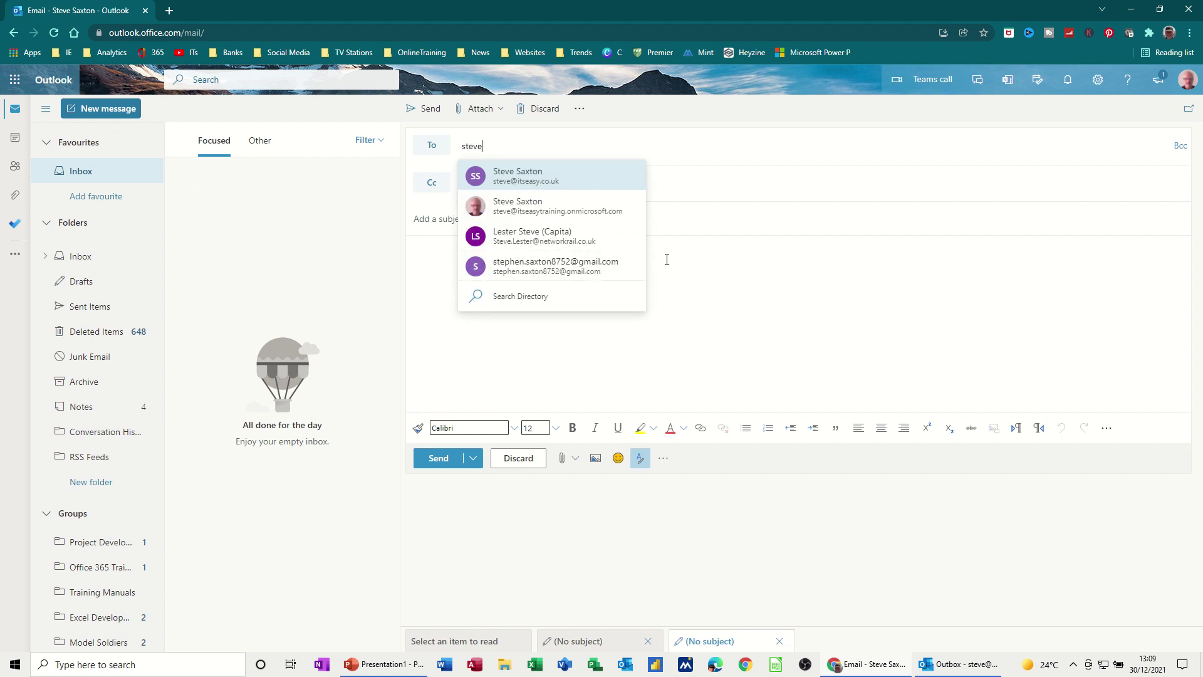
left_click(523, 181)
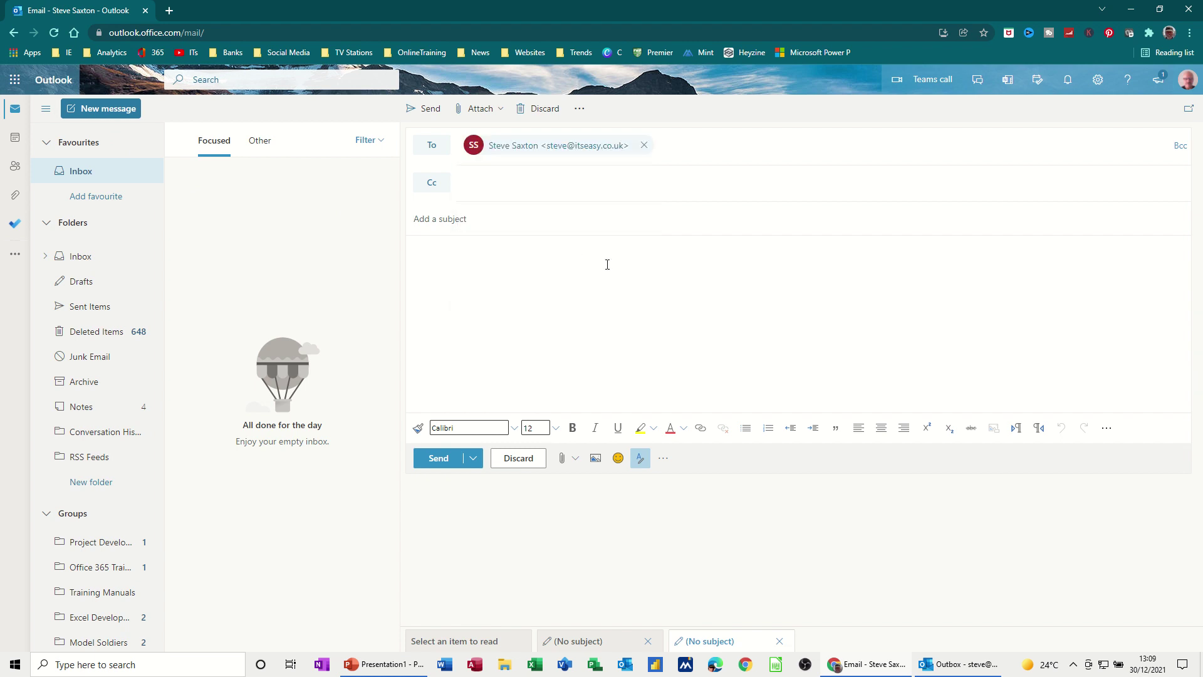
type("test")
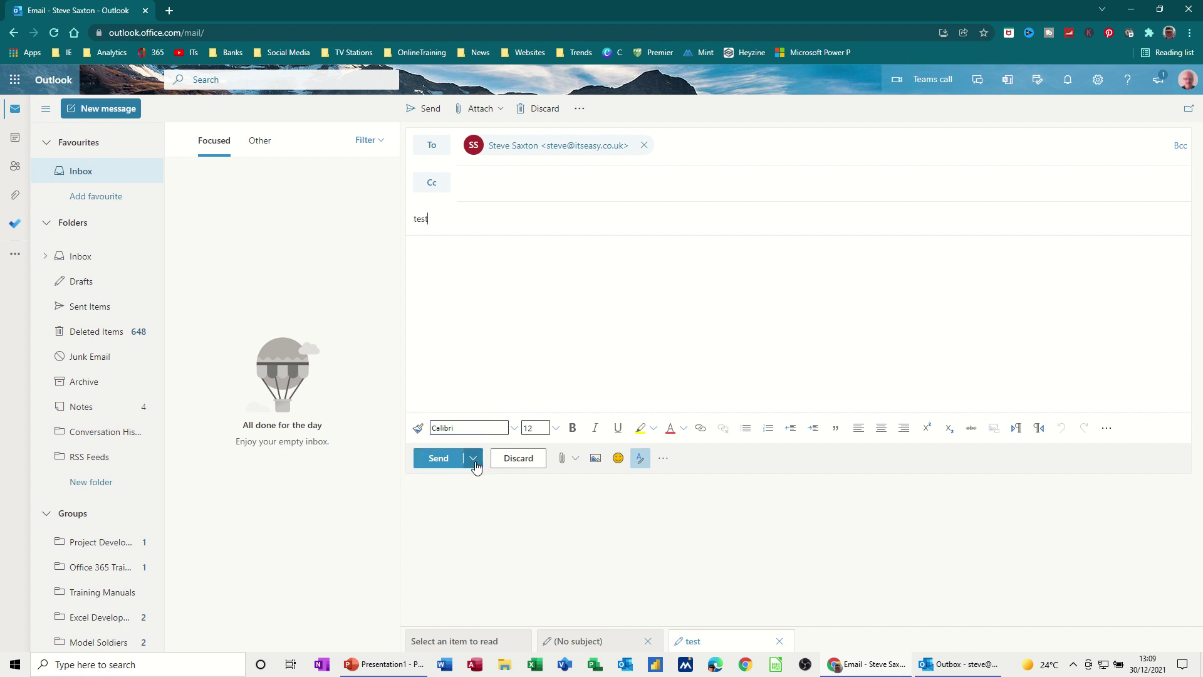
Schedule the web email with Send later for 4 January 2022 at 09:00.
left_click(475, 463)
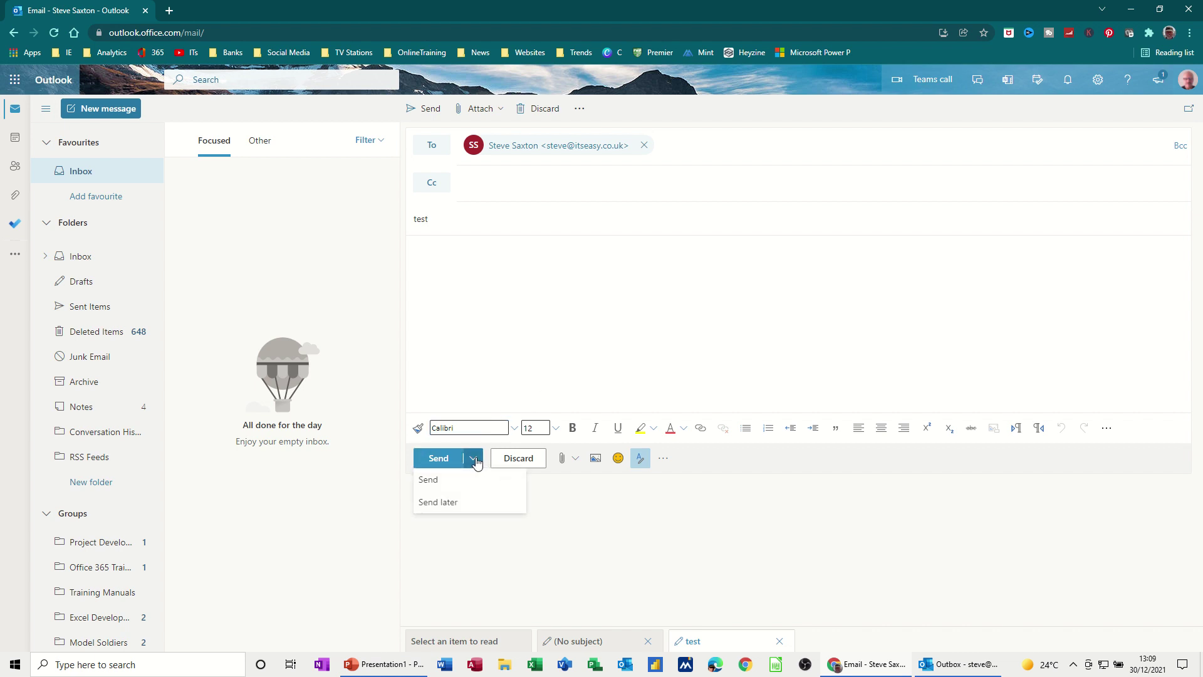
left_click(448, 507)
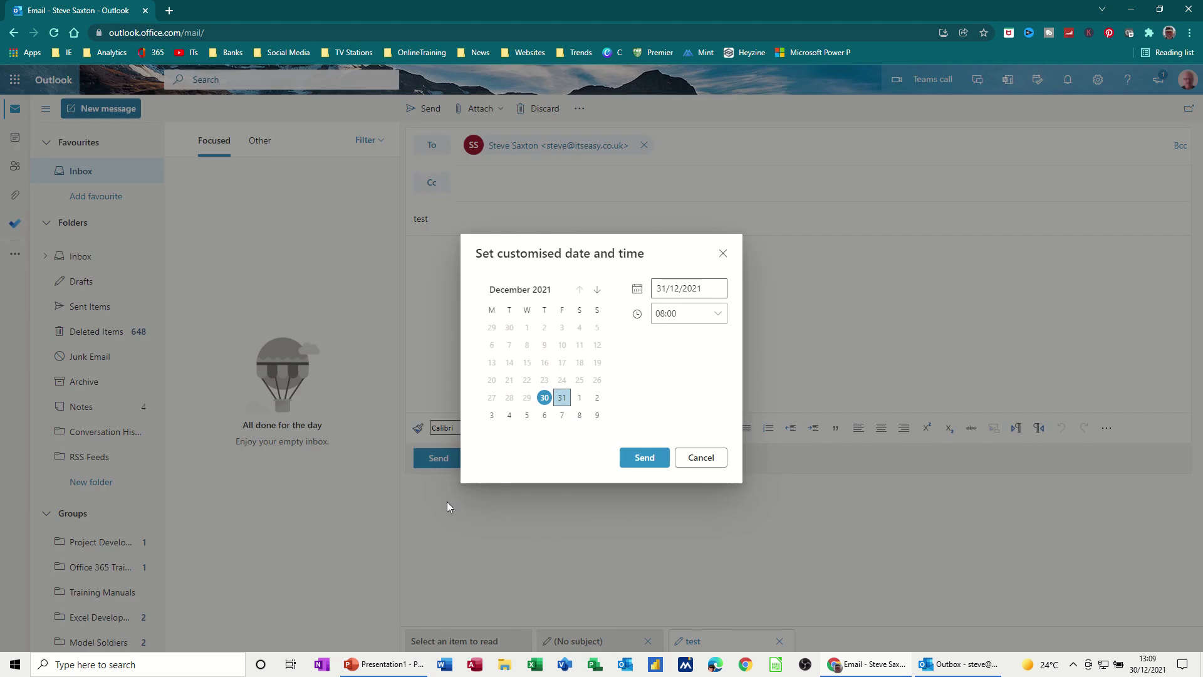
left_click(510, 415)
left_click(721, 320)
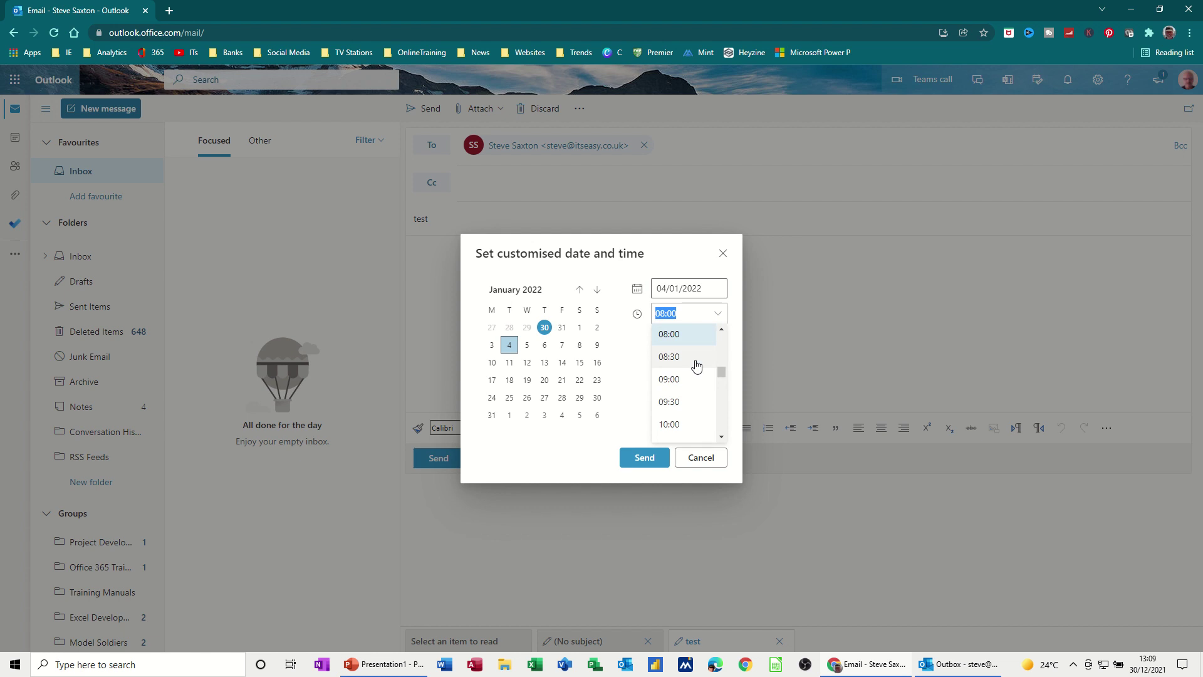
left_click(675, 379)
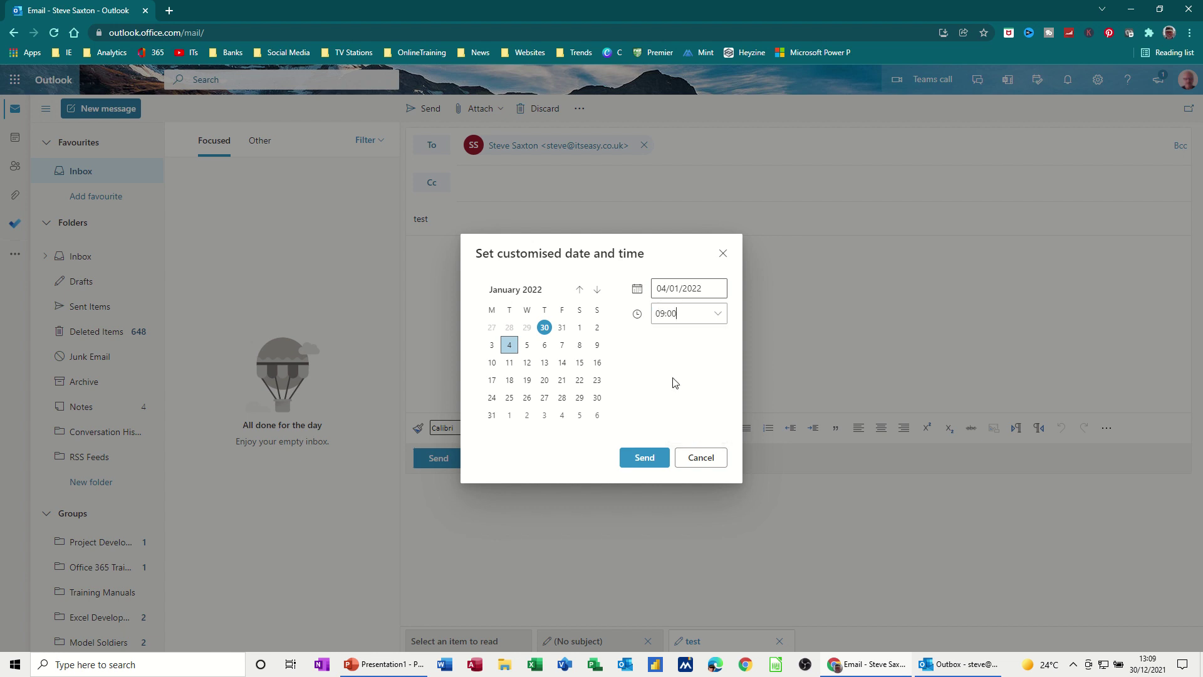
left_click(639, 459)
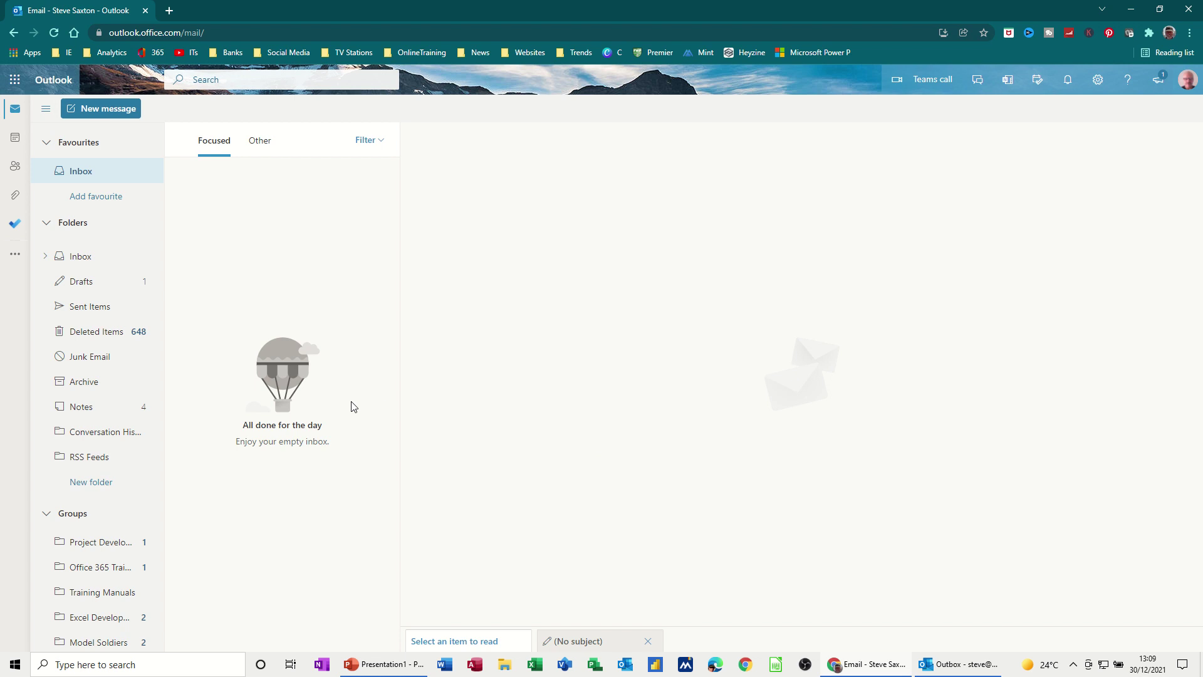
Open the 'test' draft in Drafts, scheduled for Tue 04/01 09:00, then close its pop-out window.
left_click(81, 287)
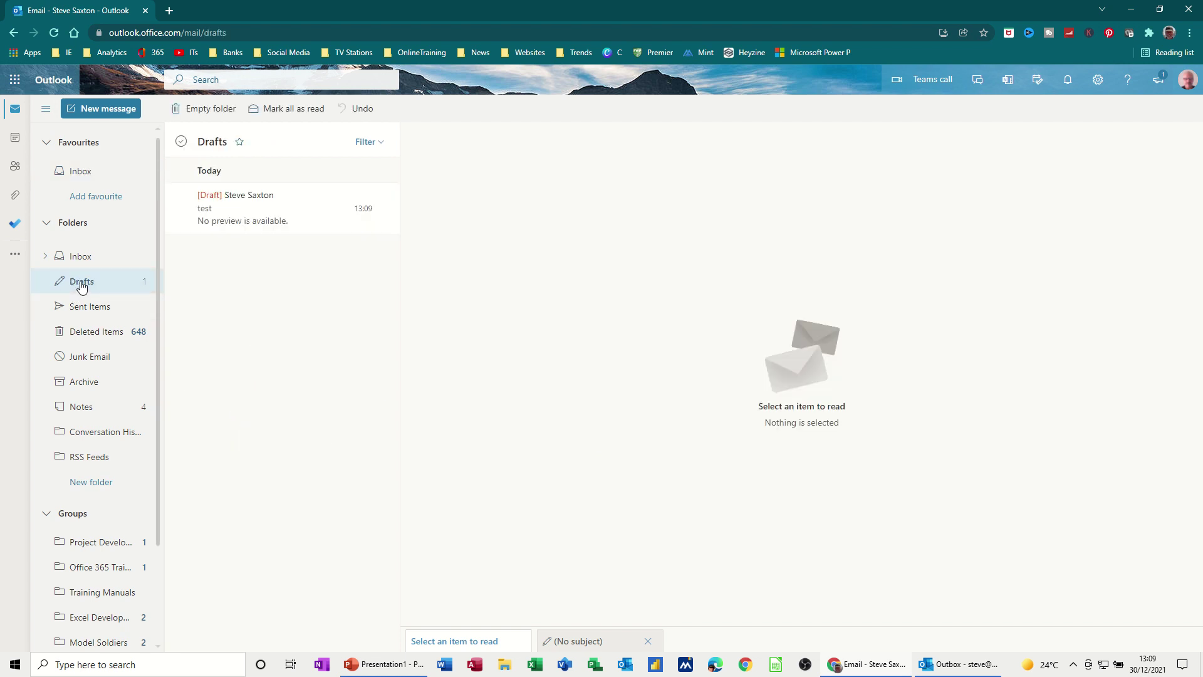
left_click(237, 220)
double_click(237, 220)
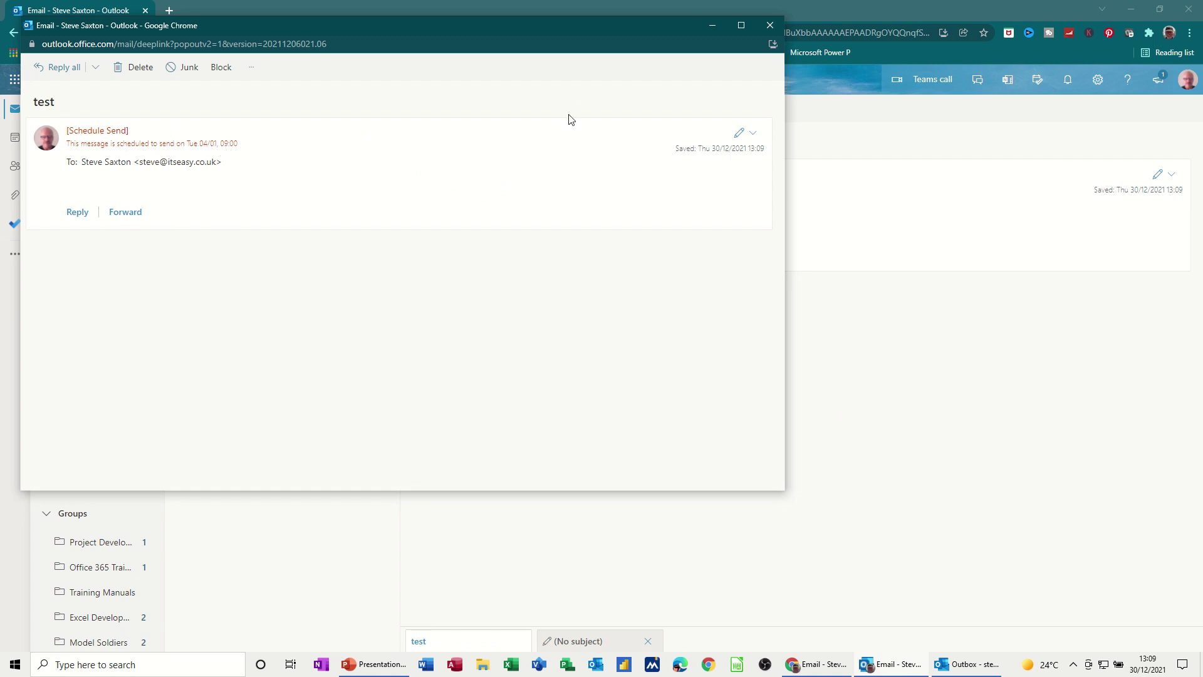
left_click(769, 26)
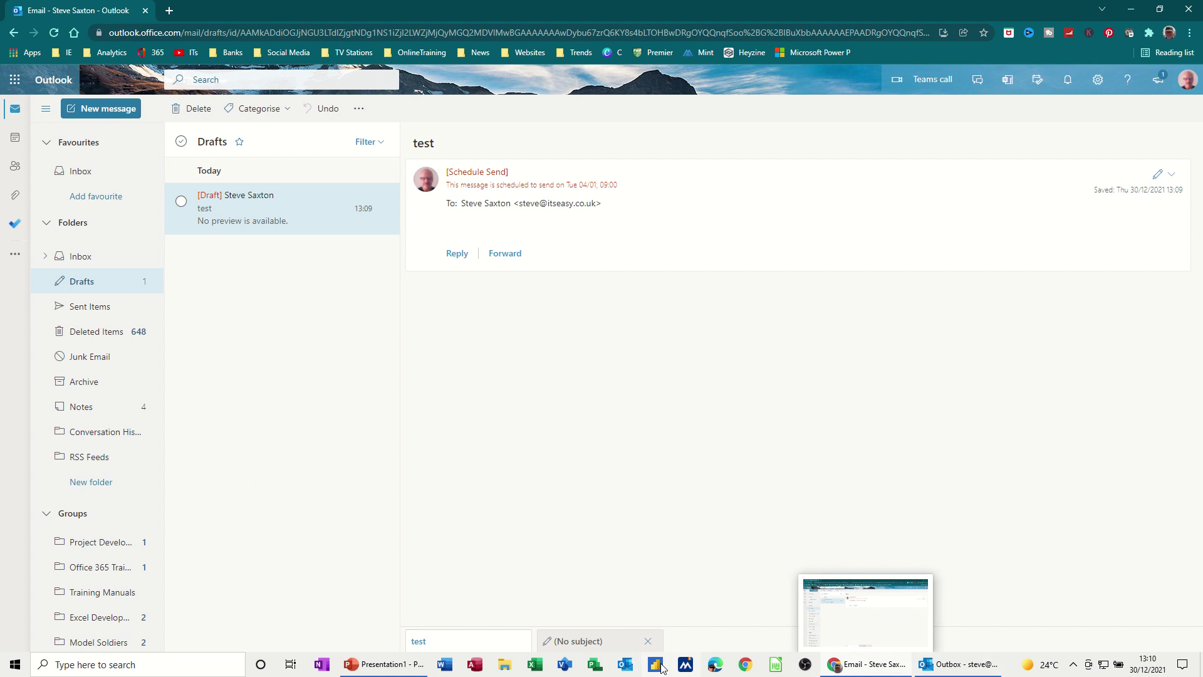
Return to desktop Outlook and open the Outbox holding the unsent Test email.
left_click(626, 664)
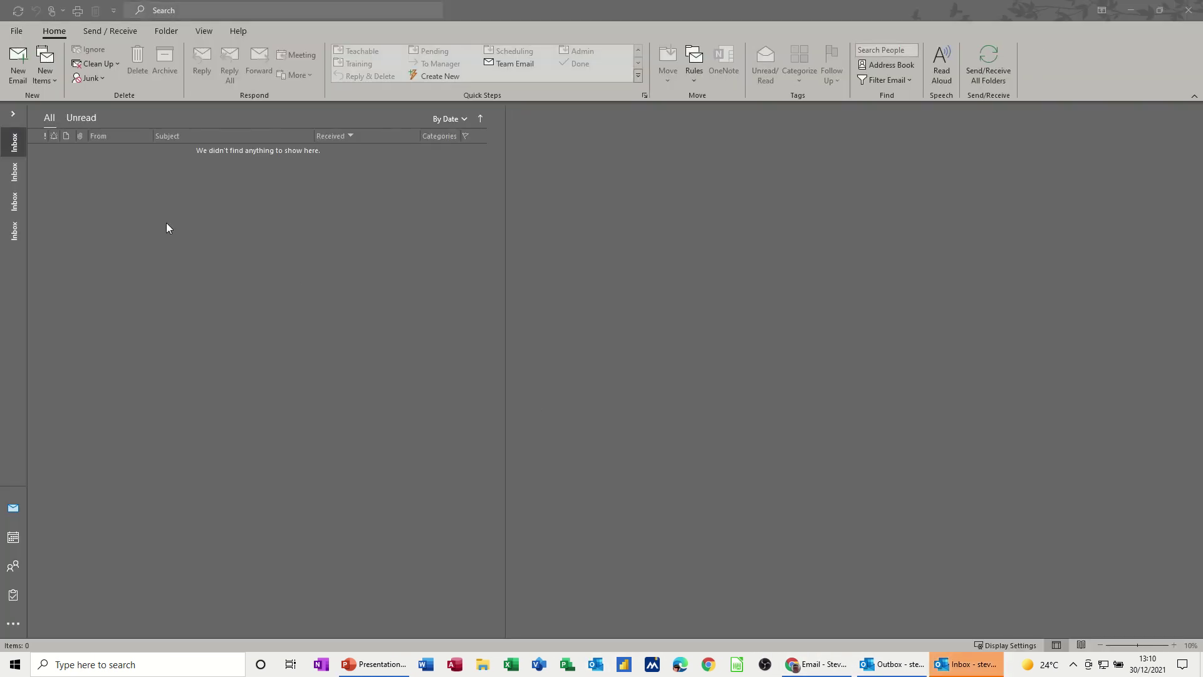
left_click(12, 115)
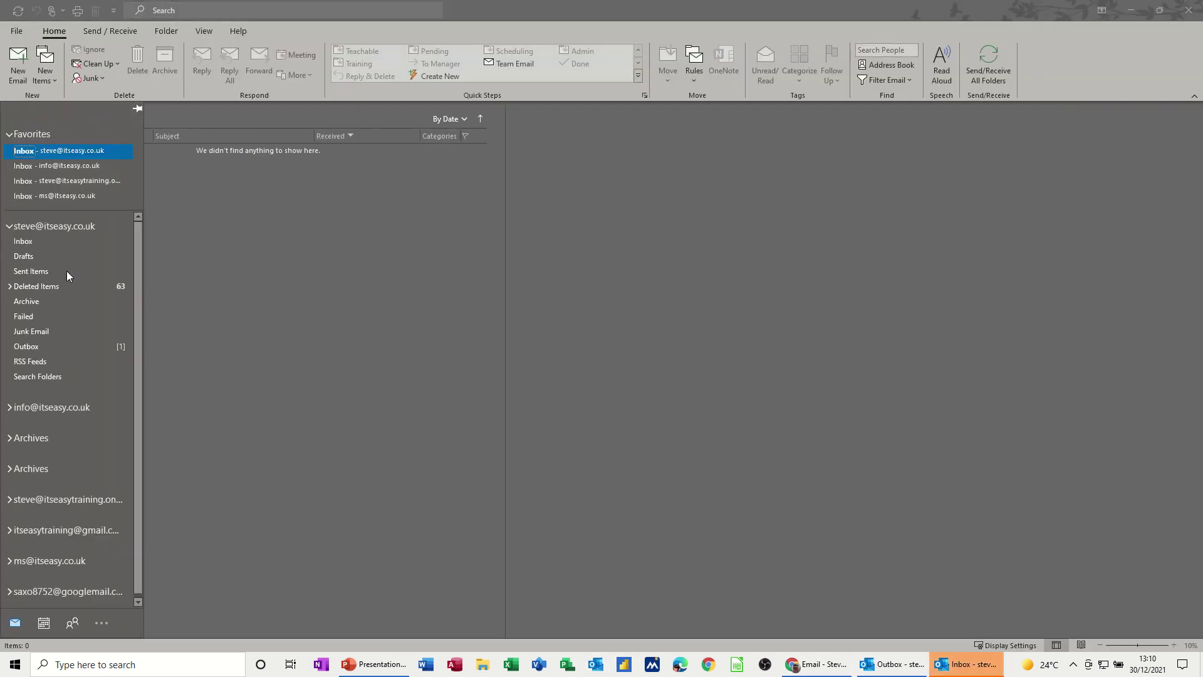
left_click(46, 348)
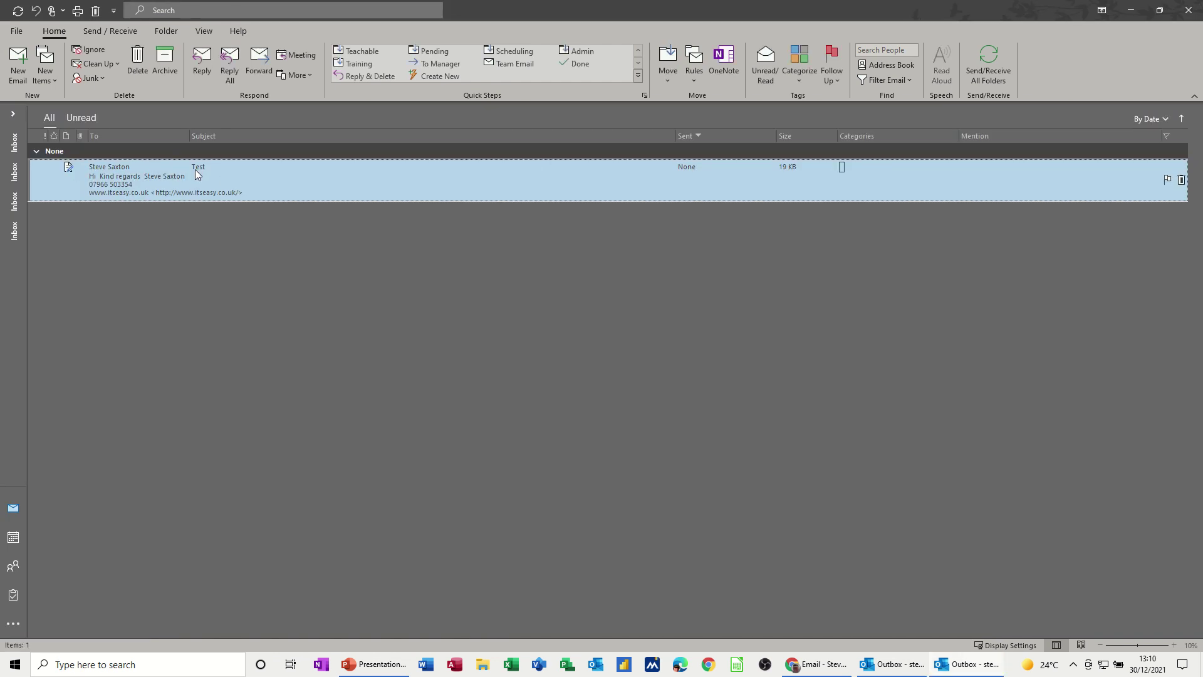